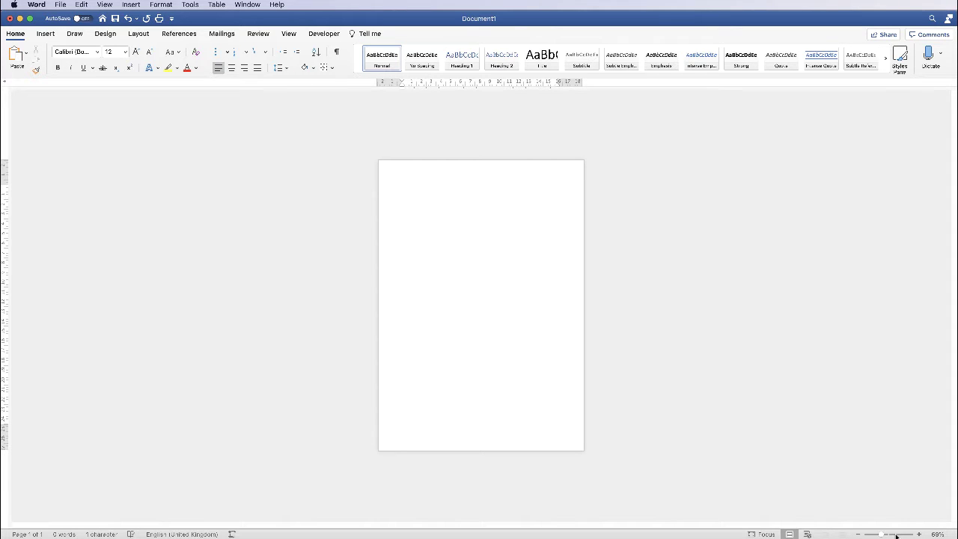
# - Zoom the blank page from 69% to about 235% so it fills the window
pyautogui.click(898, 535)
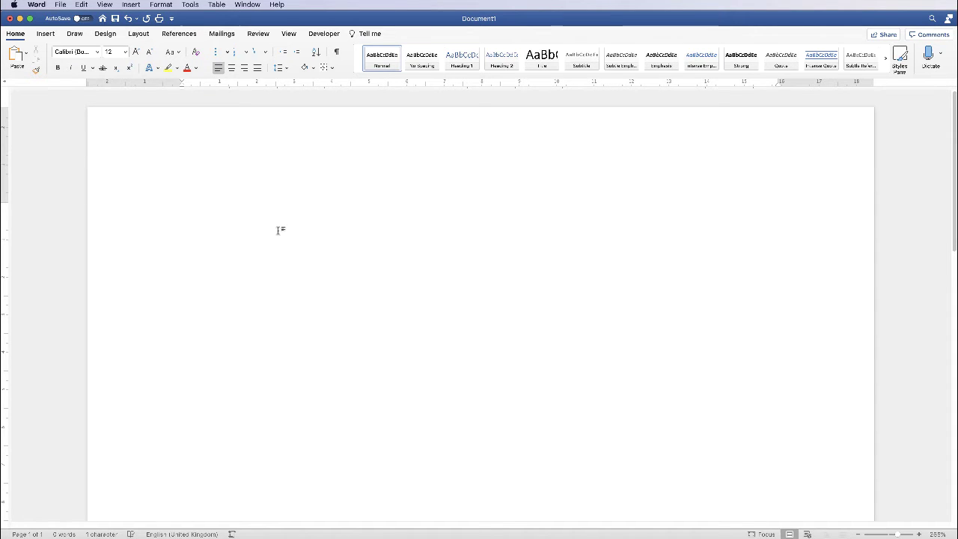
# - Draw a Parallelogram from Basic Shapes near the page's top-left corner
pyautogui.click(55, 42)
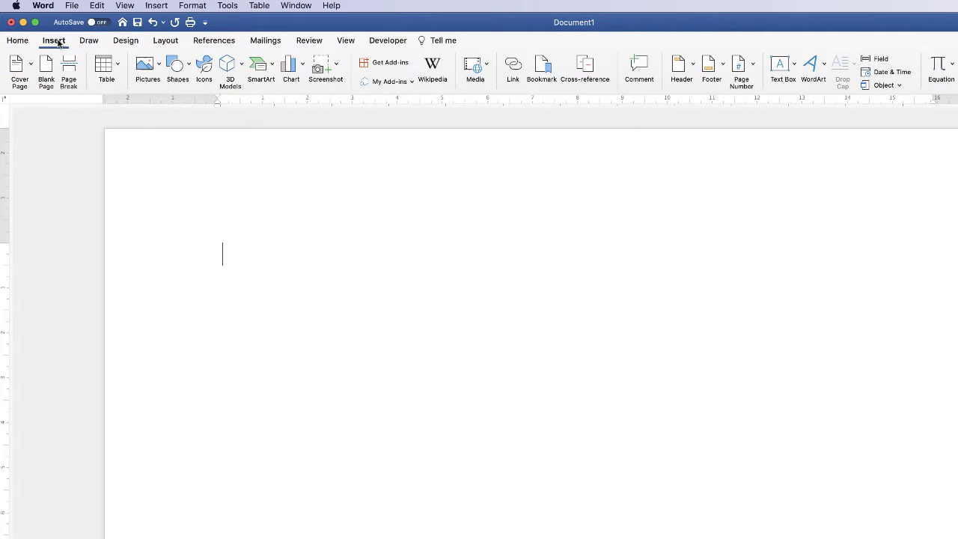
pyautogui.click(189, 68)
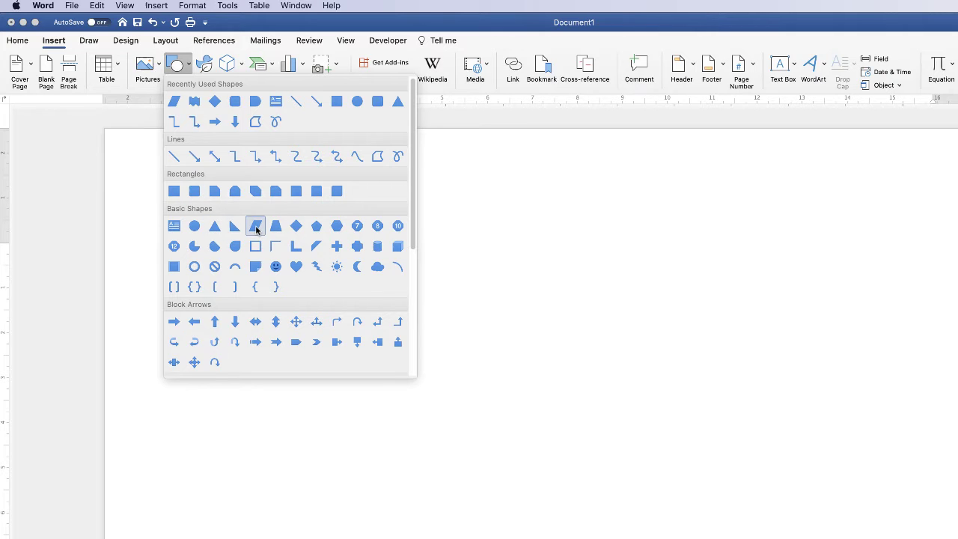
pyautogui.click(255, 226)
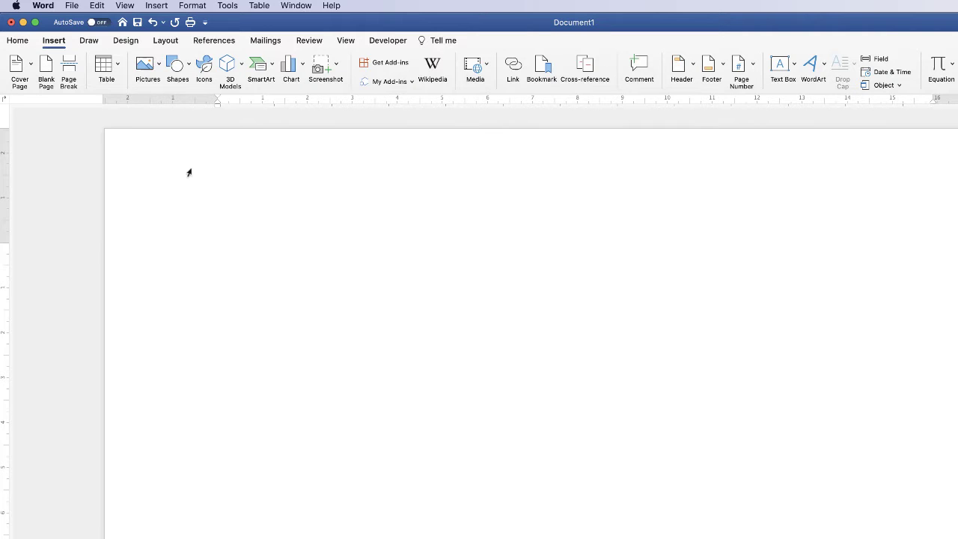
pyautogui.moveTo(189, 173)
pyautogui.mouseDown()
pyautogui.moveTo(216, 244)
pyautogui.moveTo(324, 347)
pyautogui.mouseUp()
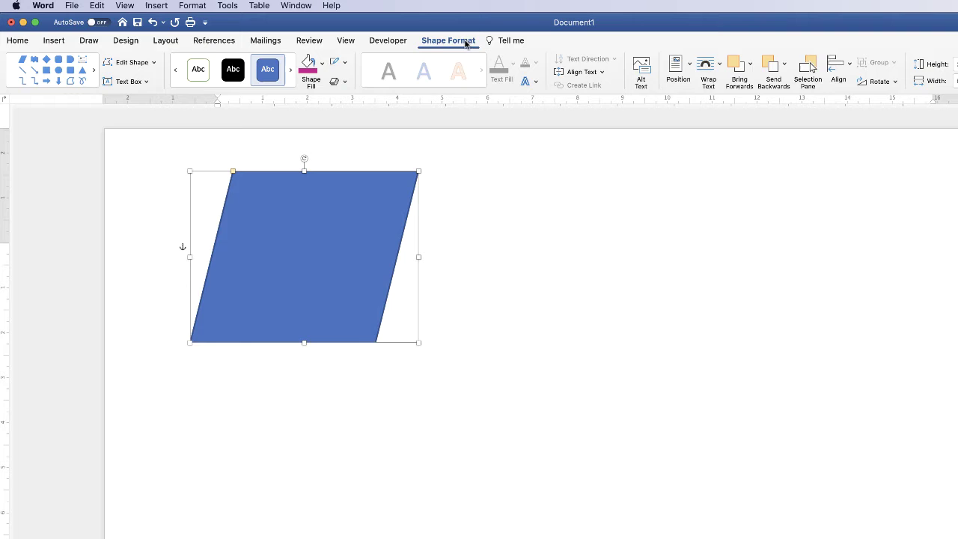
pyautogui.click(322, 68)
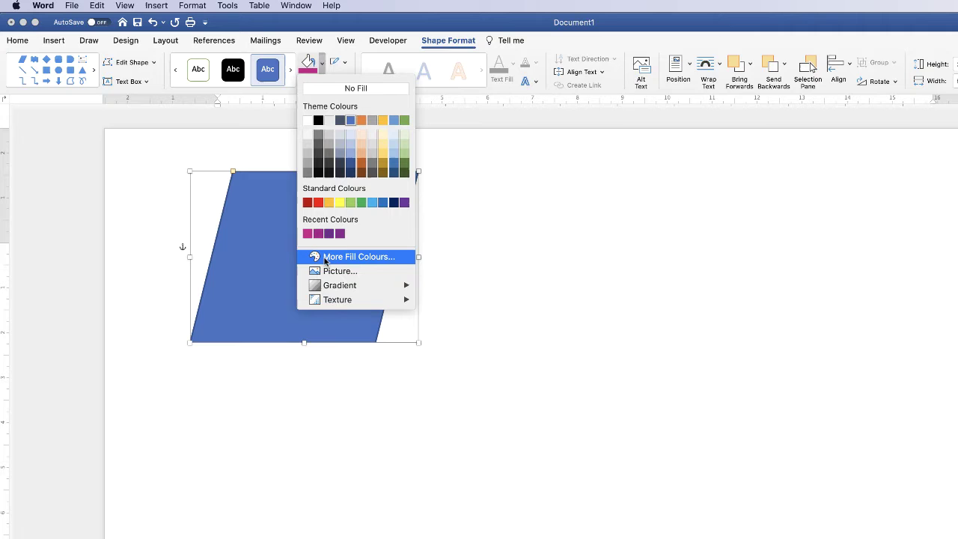
pyautogui.click(366, 258)
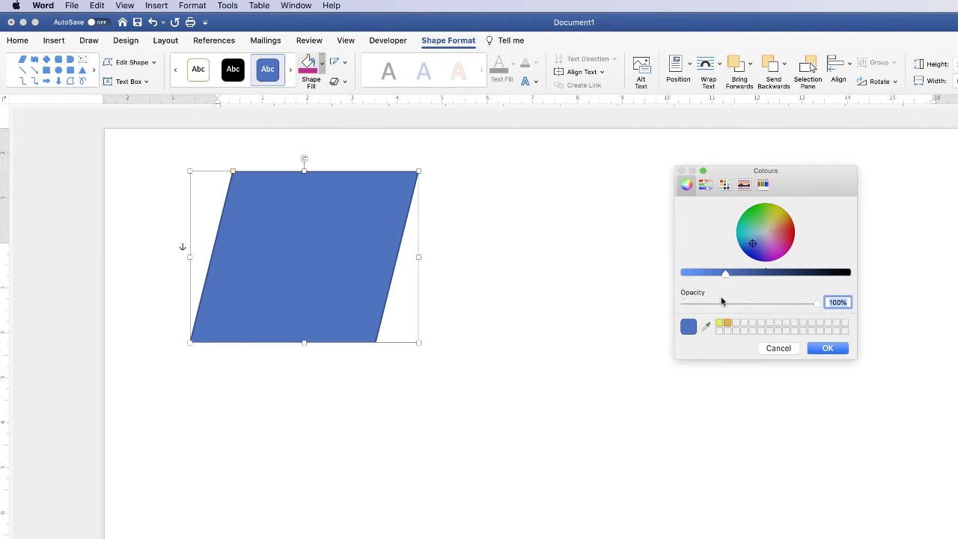
# - Fill the parallelogram with the recent purple colour and set its outline to No Outline
pyautogui.click(778, 348)
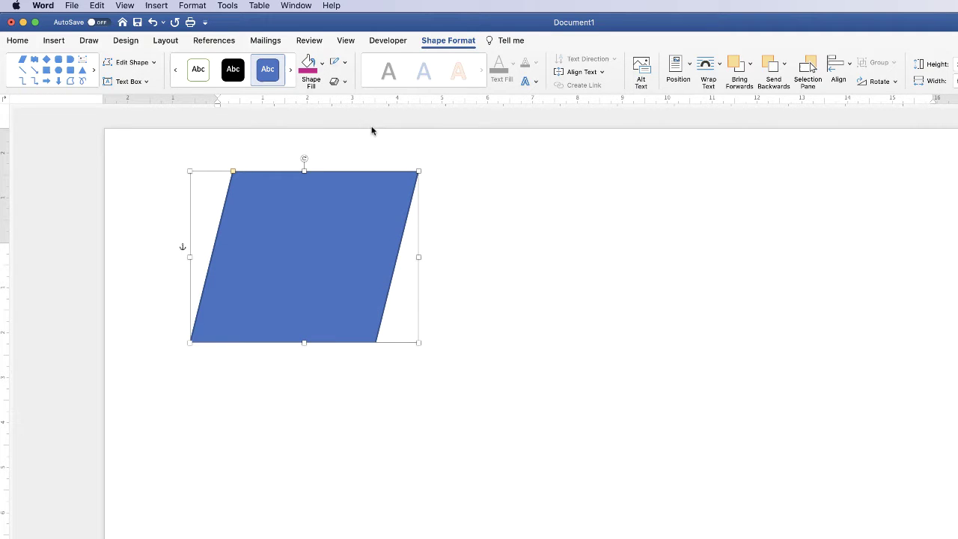
pyautogui.click(322, 66)
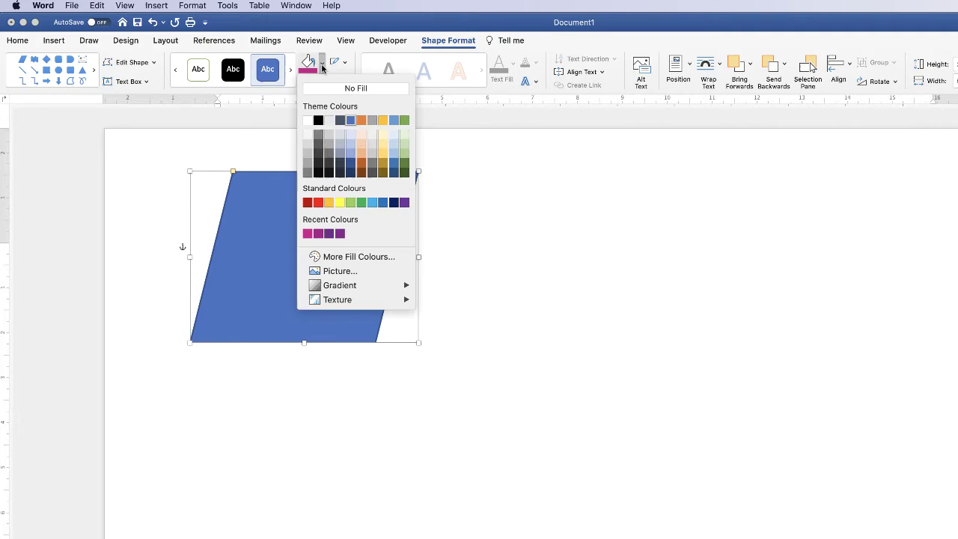
pyautogui.click(330, 233)
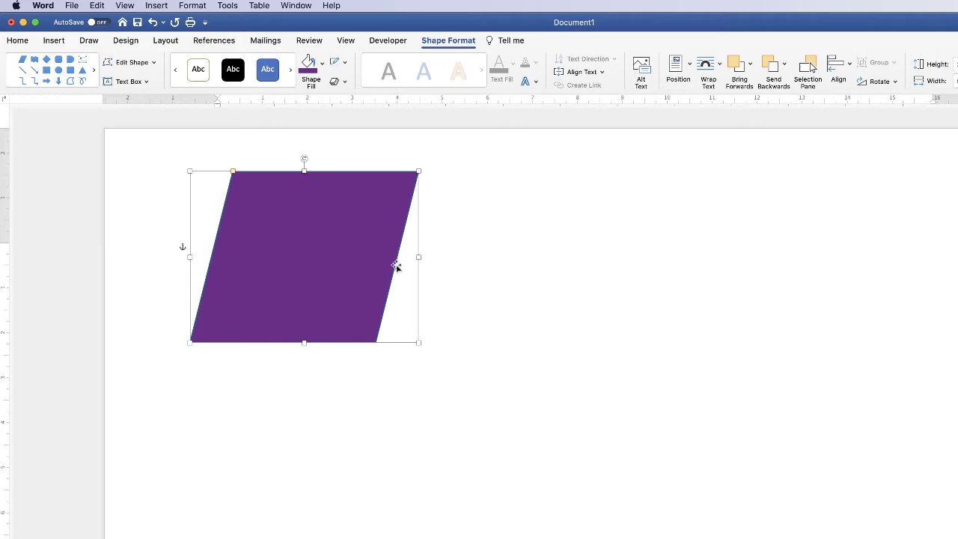
pyautogui.click(345, 65)
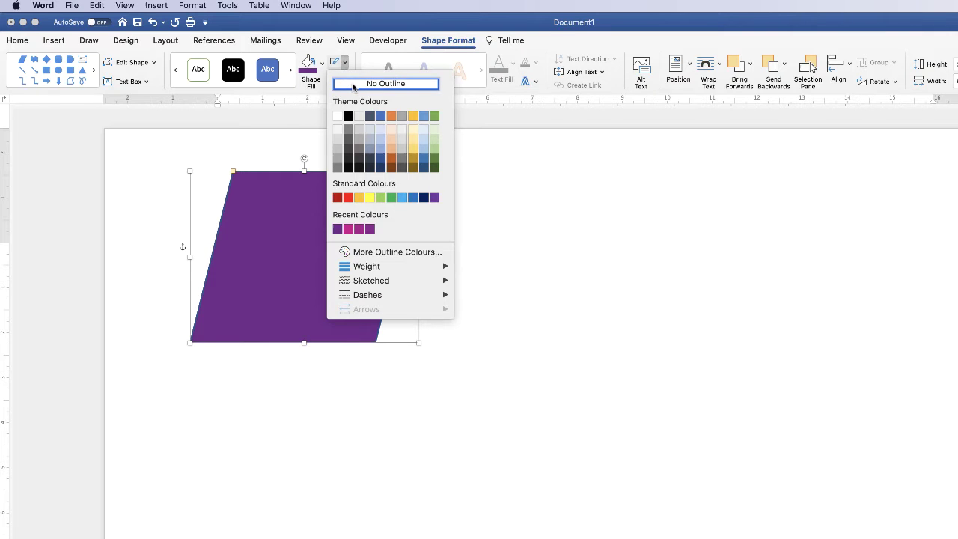
pyautogui.click(352, 84)
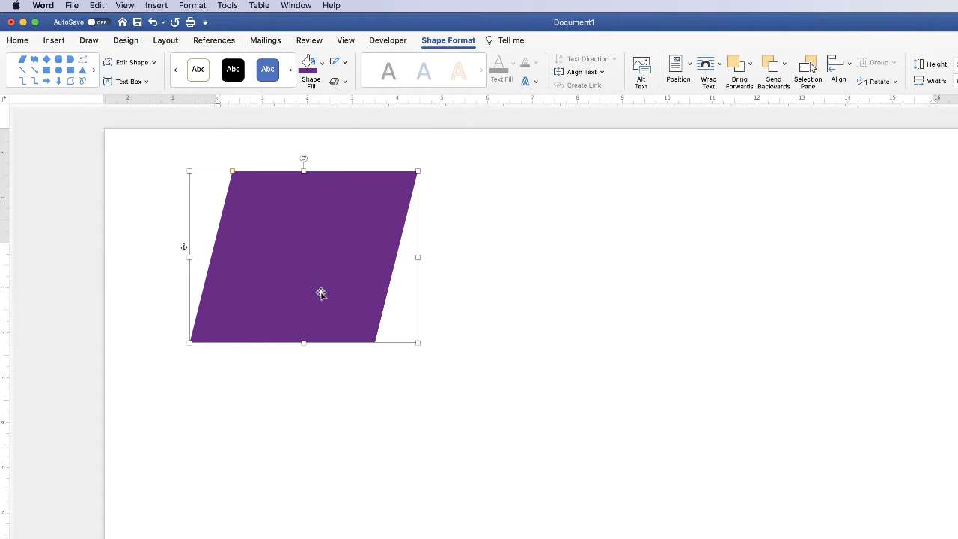
# - Shift the purple parallelogram up-left, copy it rightward, and fill the copies magenta and pink
pyautogui.moveTo(322, 290); pyautogui.dragTo(267, 275)
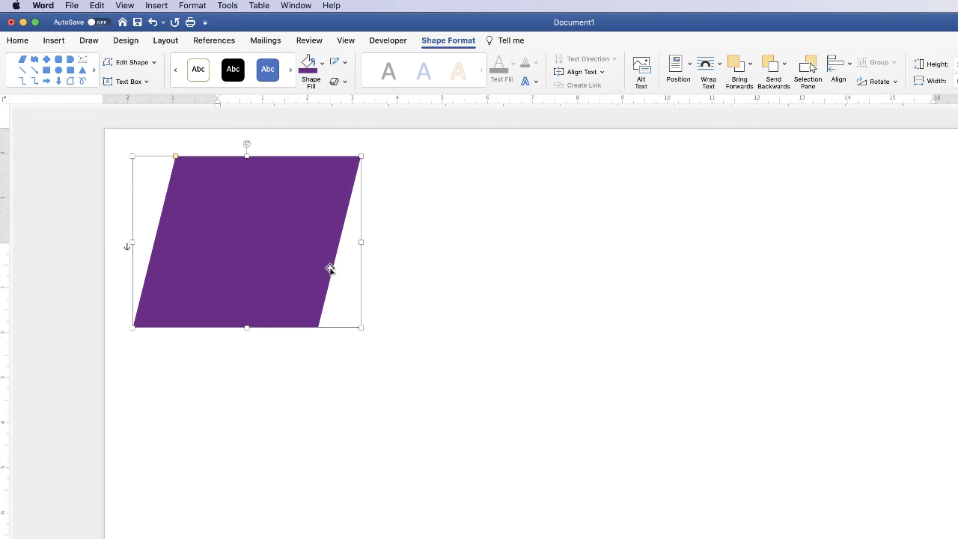
pyautogui.keyDown('alt'); pyautogui.moveTo(330, 269); pyautogui.dragTo(697, 327); pyautogui.keyUp('alt')
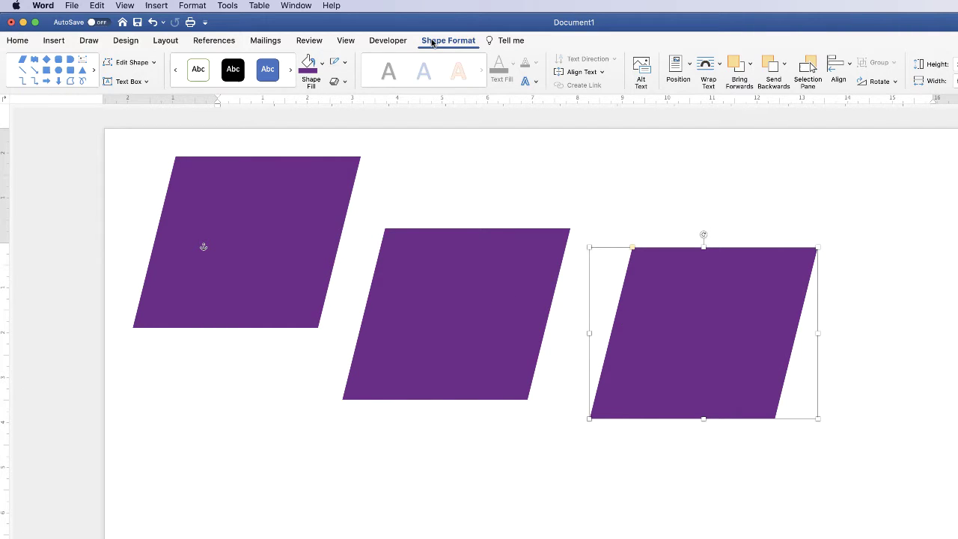
pyautogui.click(323, 64)
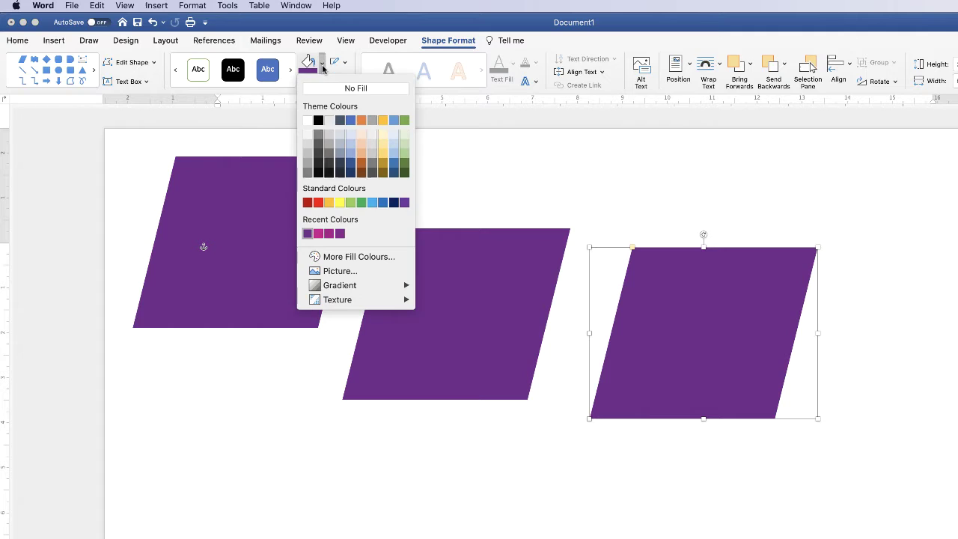
pyautogui.click(330, 235)
pyautogui.press('super+z')
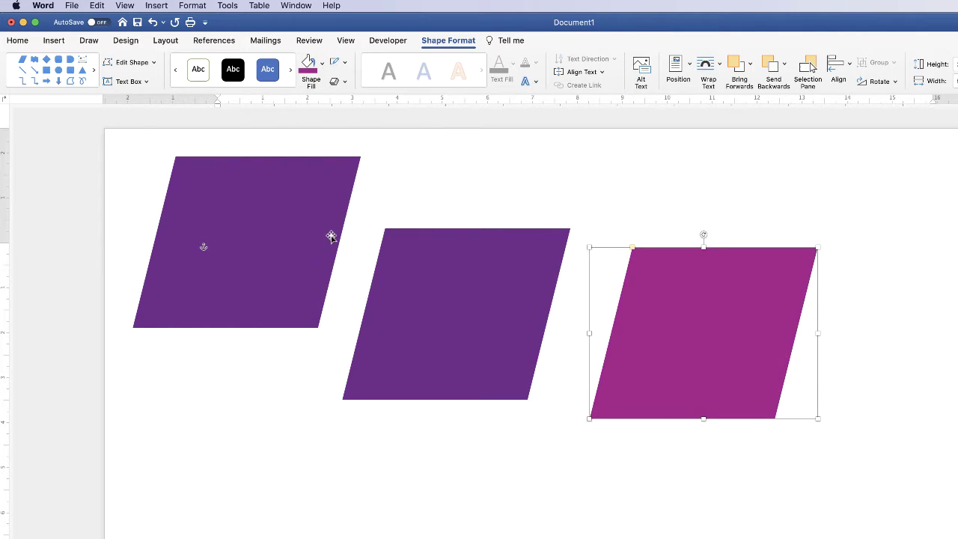
pyautogui.click(449, 294)
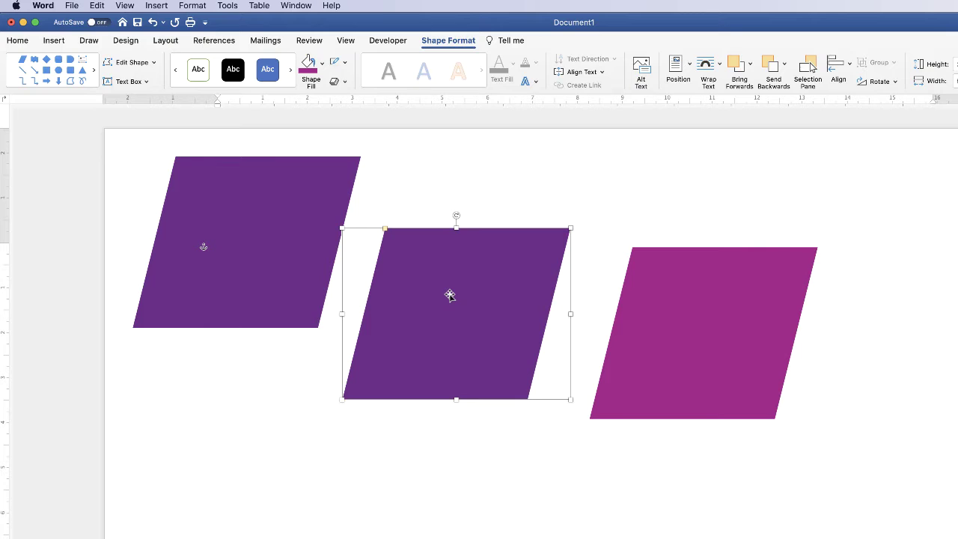
pyautogui.click(322, 66)
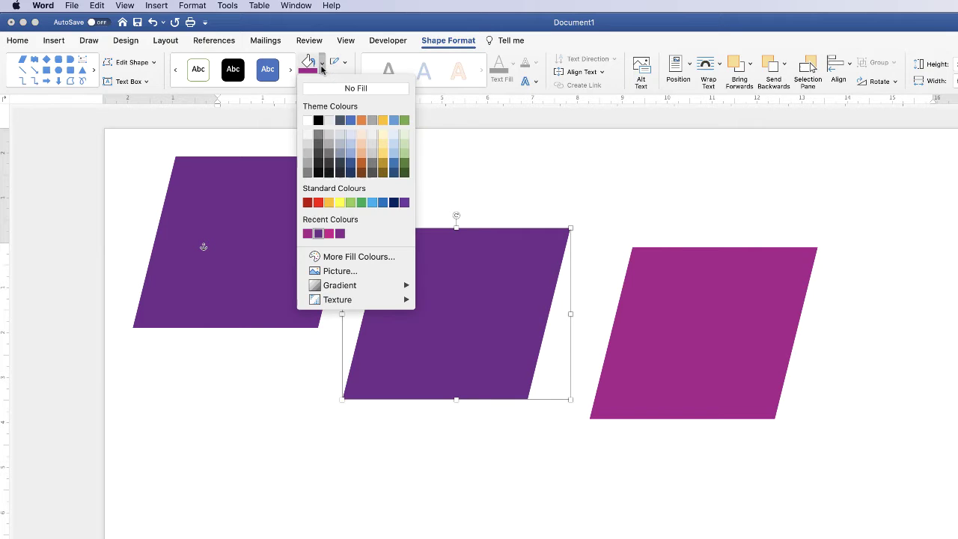
pyautogui.click(329, 233)
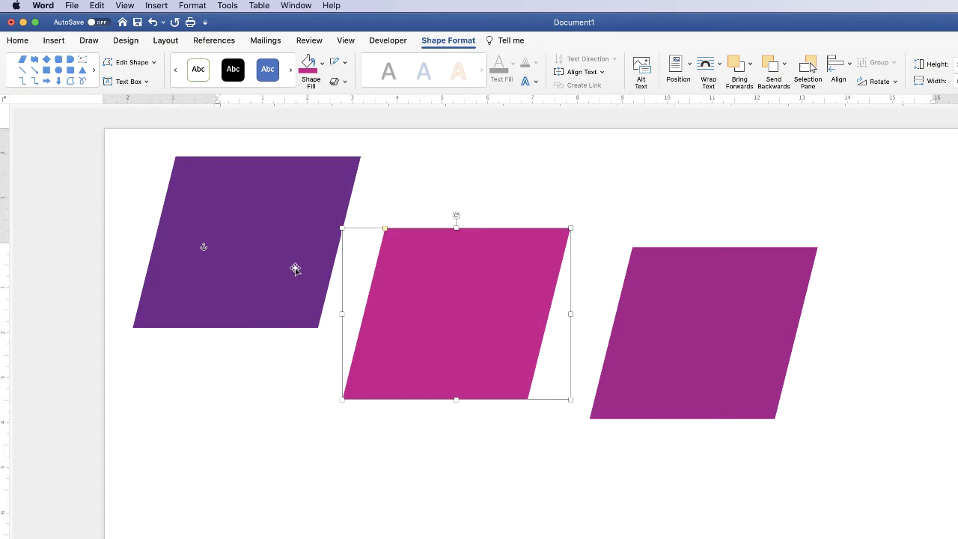
# - Drag the purple, middle and right parallelograms up so they overlap along the page's top edge
pyautogui.moveTo(273, 245); pyautogui.dragTo(202, 223)
pyautogui.moveTo(665, 337); pyautogui.dragTo(285, 199)
pyautogui.moveTo(440, 328); pyautogui.dragTo(470, 177)
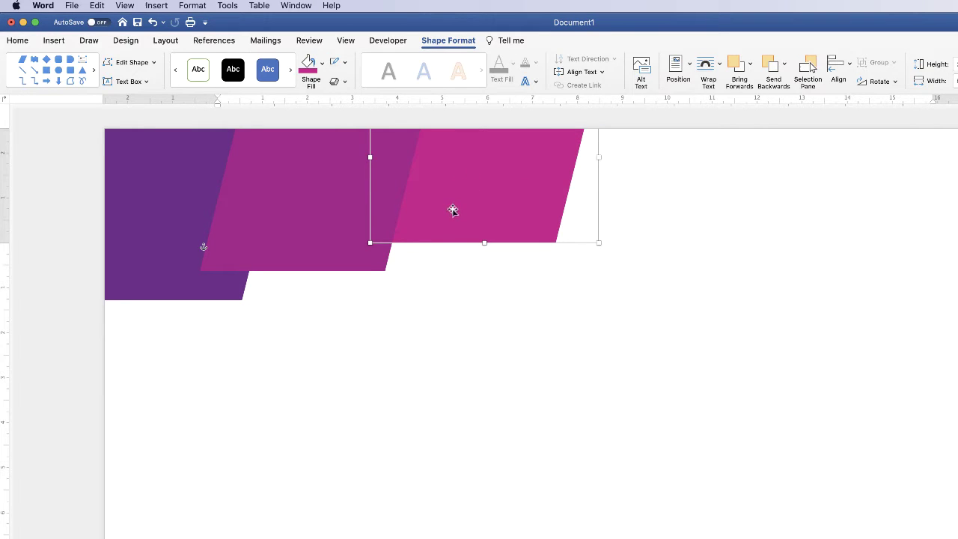
pyautogui.moveTo(453, 210)
pyautogui.mouseDown()
pyautogui.moveTo(449, 222)
pyautogui.moveTo(454, 212)
pyautogui.mouseUp()
pyautogui.moveTo(441, 210); pyautogui.dragTo(473, 204)
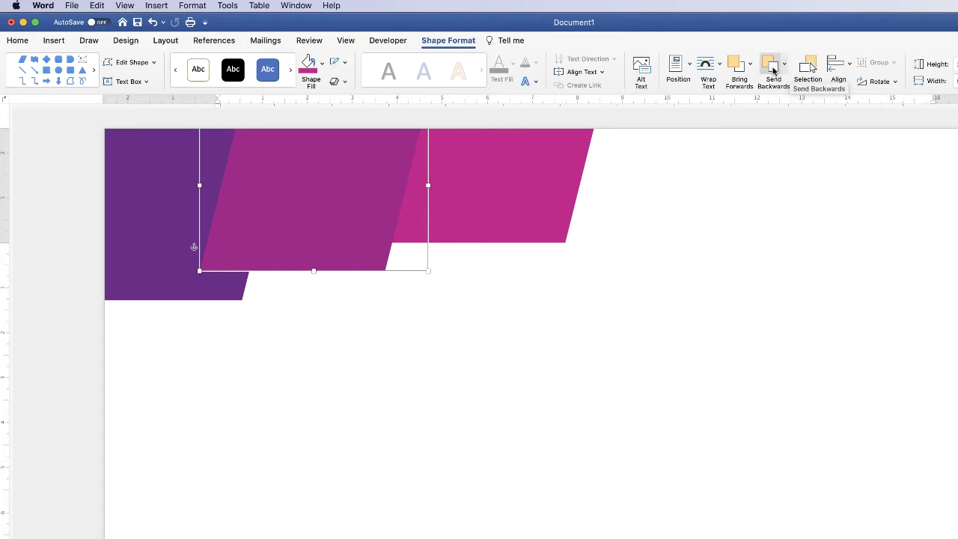
# - Send the magenta middle shape back behind the dark purple one
pyautogui.click(773, 69)
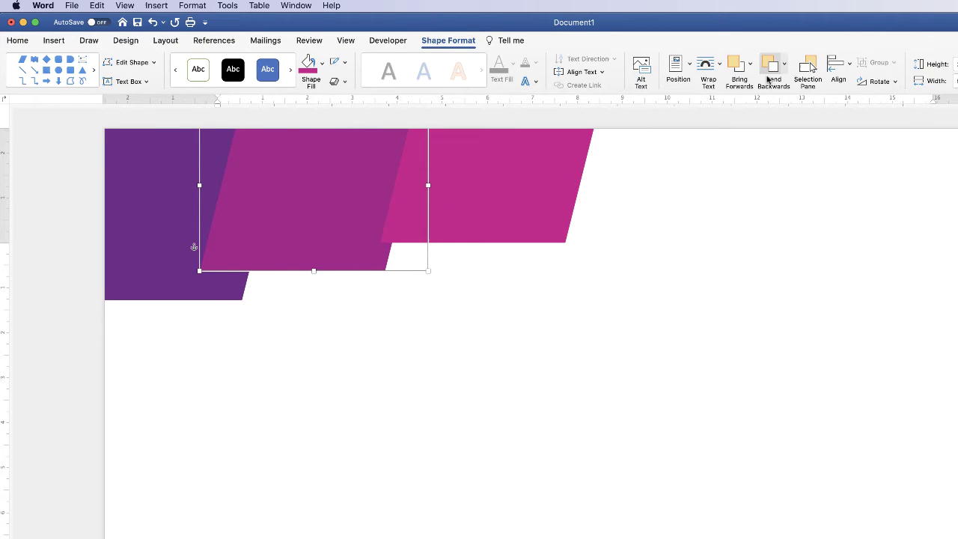
pyautogui.click(784, 68)
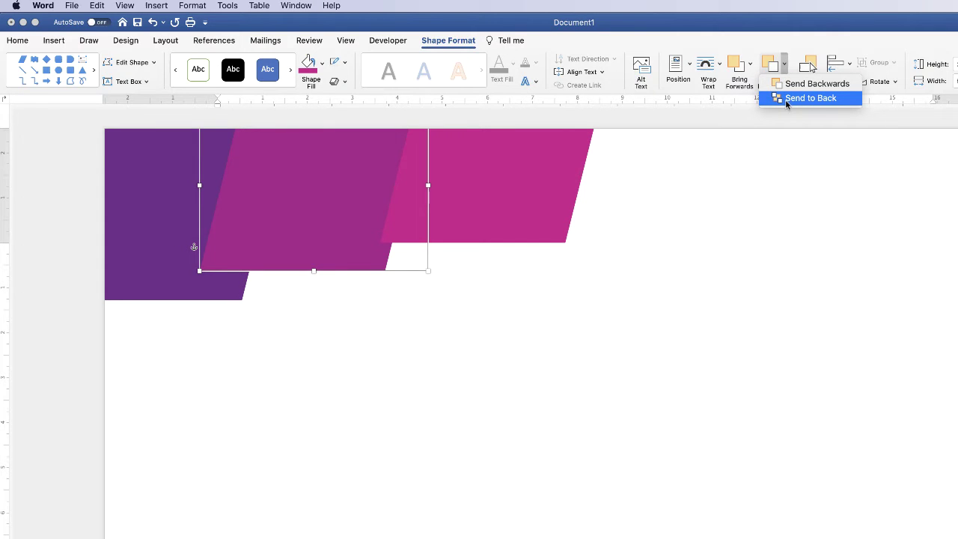
pyautogui.click(770, 68)
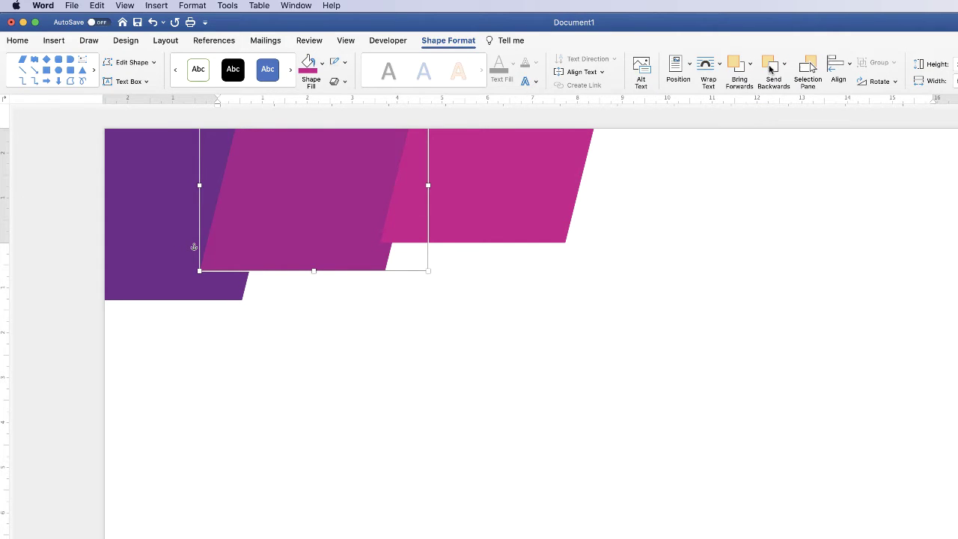
pyautogui.click(771, 69)
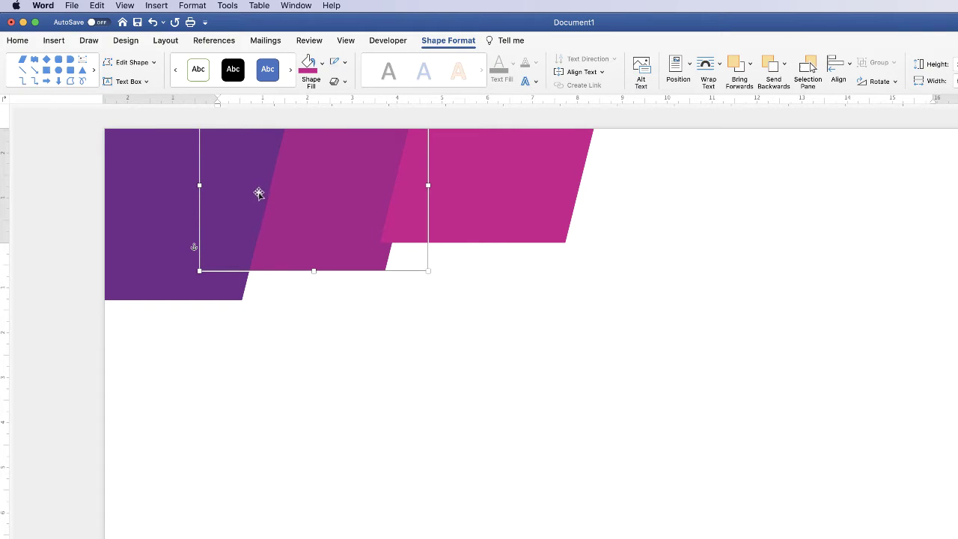
# - Send the pink right-hand shape back behind the magenta shape
pyautogui.click(486, 171)
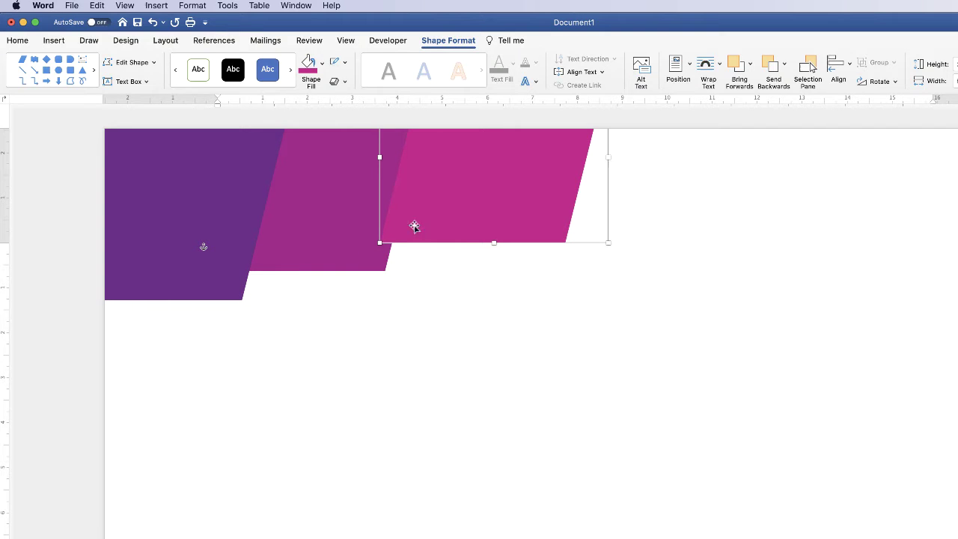
pyautogui.click(774, 71)
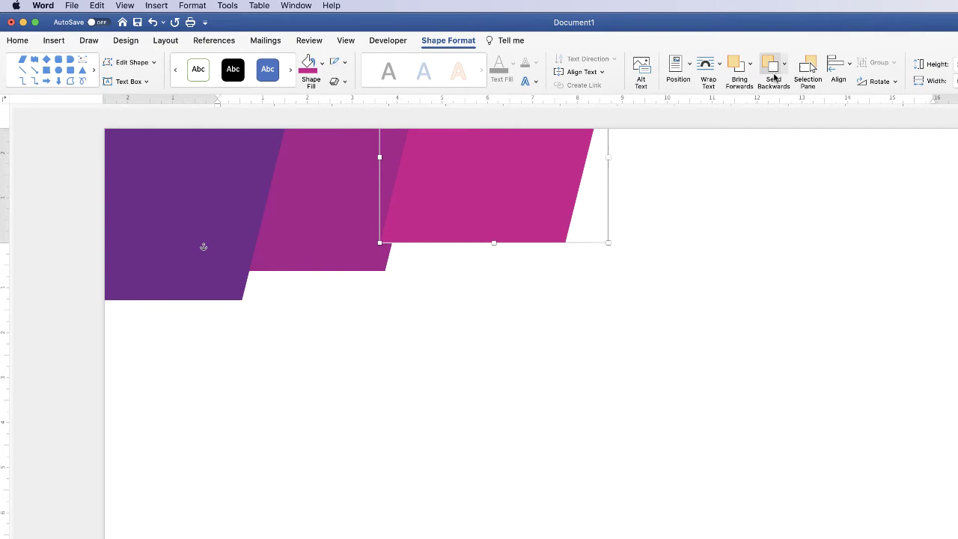
pyautogui.click(773, 69)
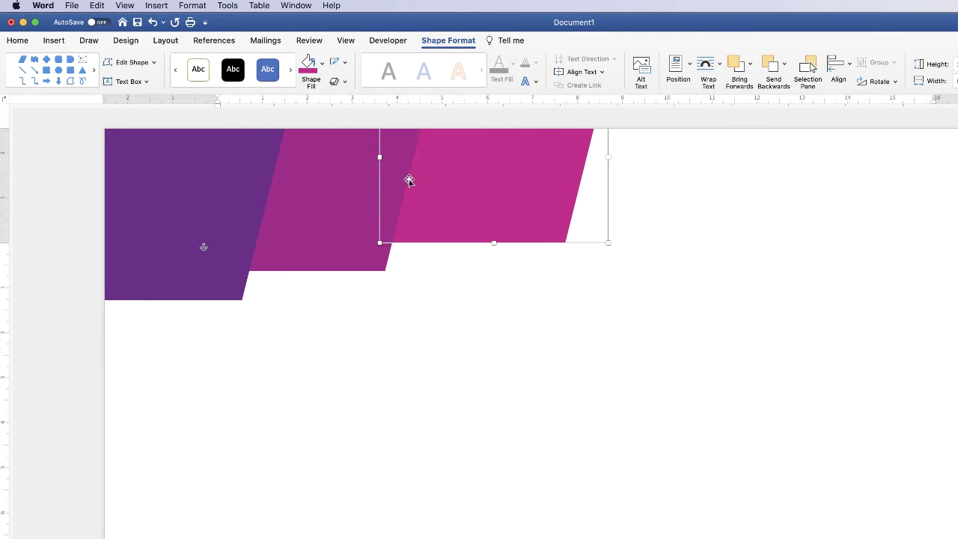
# - Select the pink, magenta and purple shapes and Distribute Horizontally
pyautogui.click(454, 356)
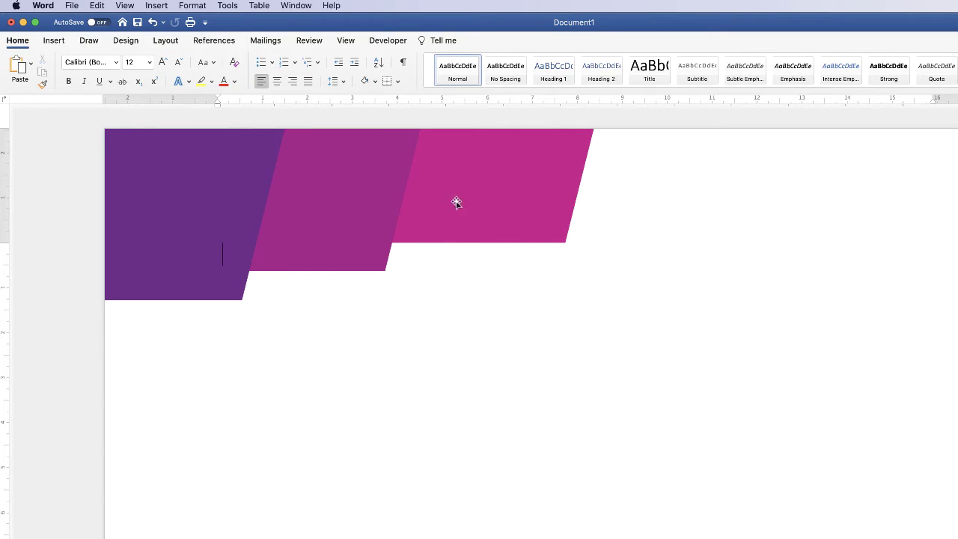
pyautogui.click(480, 178)
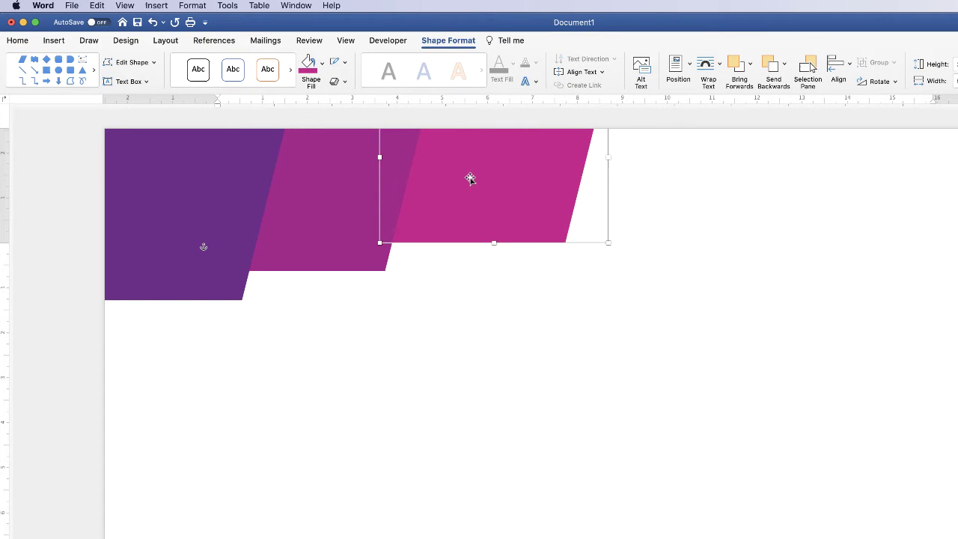
pyautogui.keyDown('shift'); pyautogui.click(308, 199); pyautogui.keyUp('shift')
pyautogui.keyDown('shift'); pyautogui.click(175, 202); pyautogui.keyUp('shift')
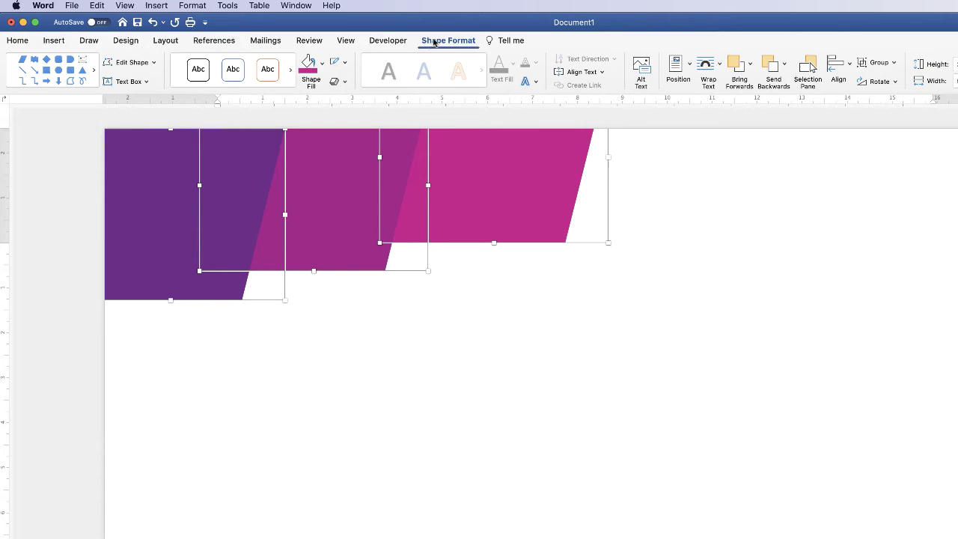
pyautogui.click(851, 68)
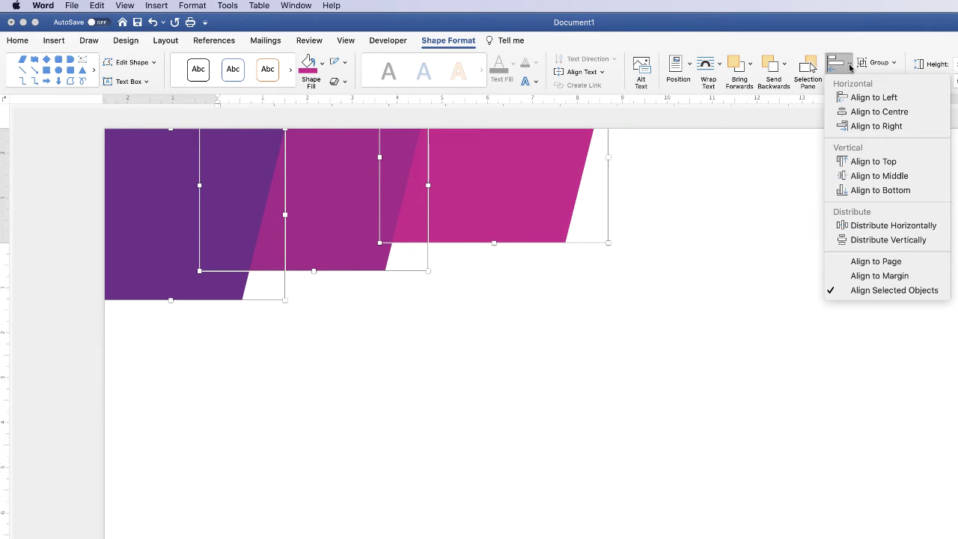
pyautogui.click(862, 226)
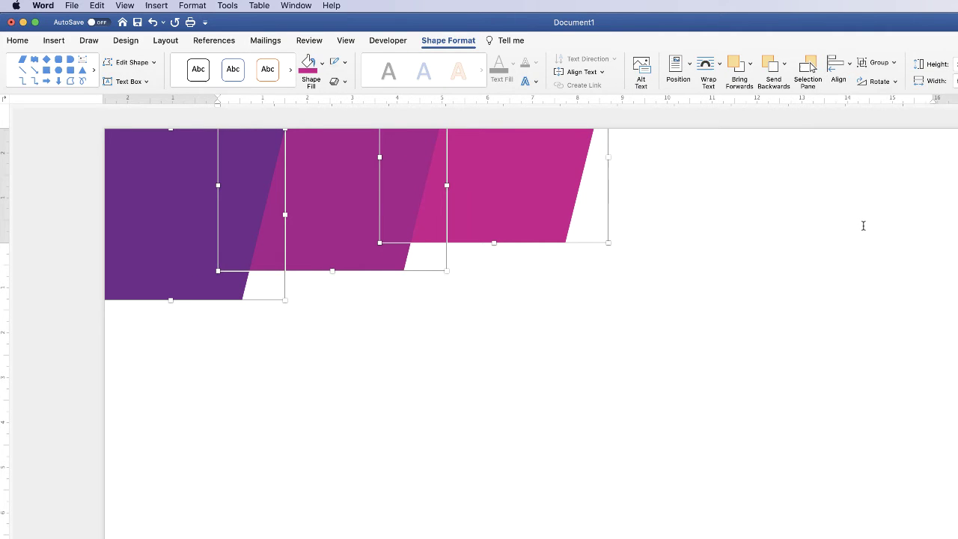
# - Group the three parallelograms and nudge the group into the top-left corner
pyautogui.click(894, 65)
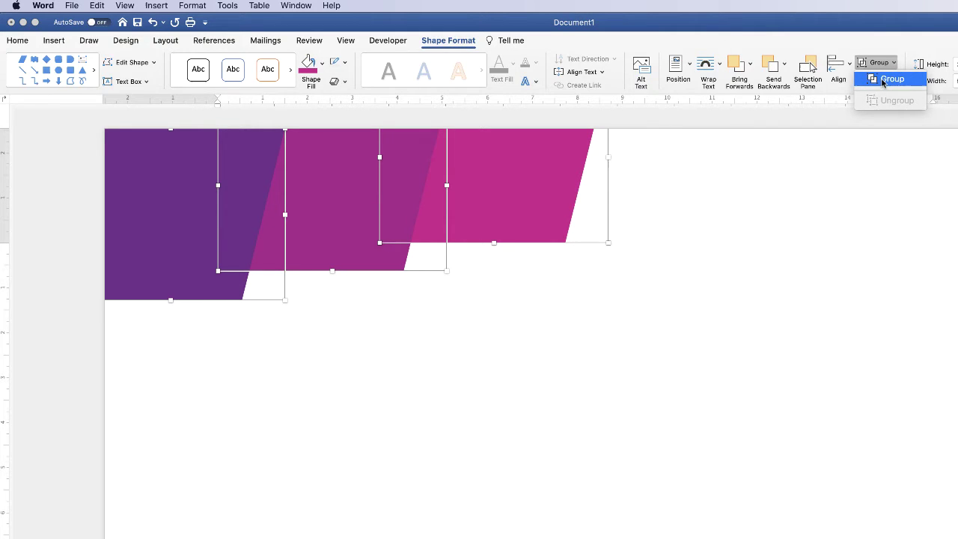
pyautogui.click(888, 79)
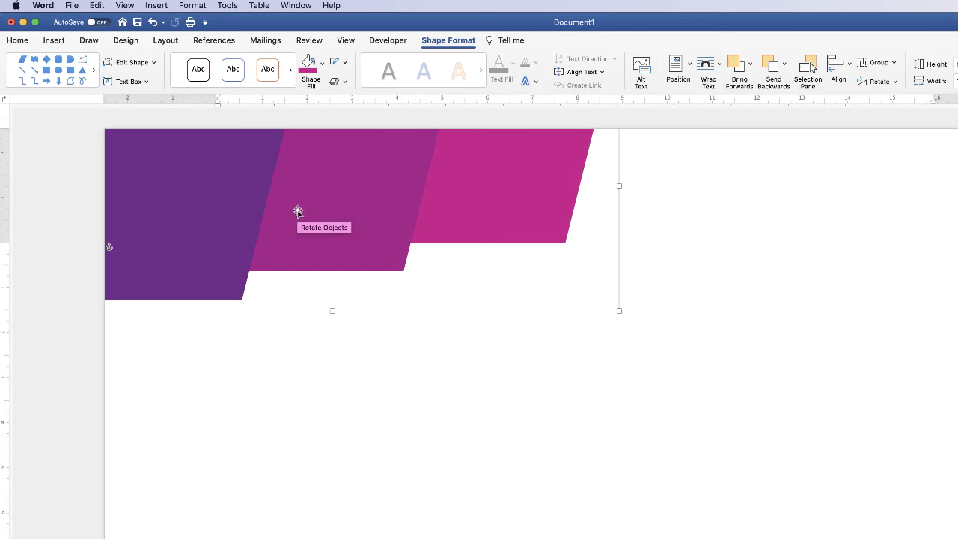
pyautogui.moveTo(303, 212)
pyautogui.mouseDown()
pyautogui.moveTo(491, 248)
pyautogui.moveTo(569, 368)
pyautogui.moveTo(363, 384)
pyautogui.moveTo(240, 273)
pyautogui.moveTo(247, 227)
pyautogui.moveTo(269, 208)
pyautogui.moveTo(327, 211)
pyautogui.moveTo(288, 209)
pyautogui.moveTo(287, 217)
pyautogui.mouseUp()
# - Draw a 20.96 cm × 1.91 cm rectangle across the page width beneath the banner
pyautogui.click(323, 358)
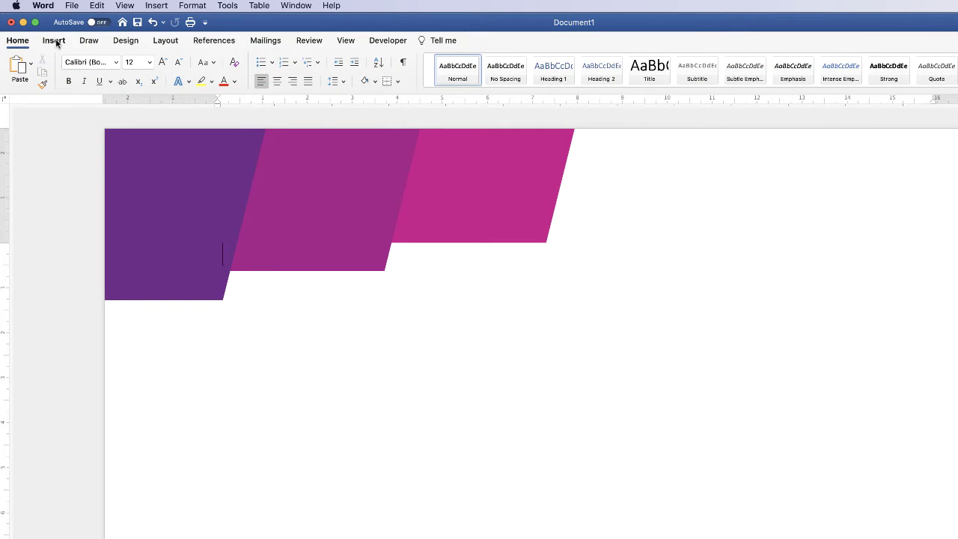
pyautogui.click(57, 42)
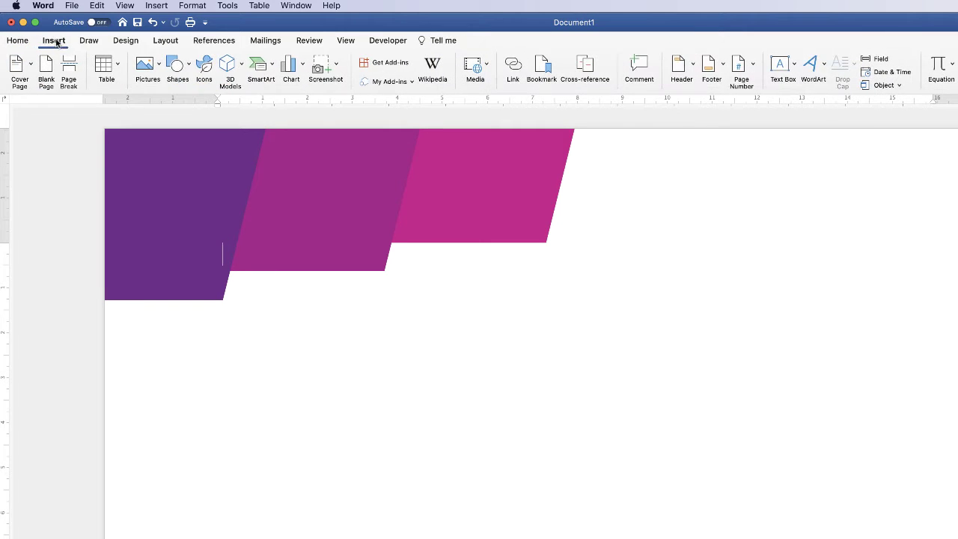
pyautogui.click(191, 68)
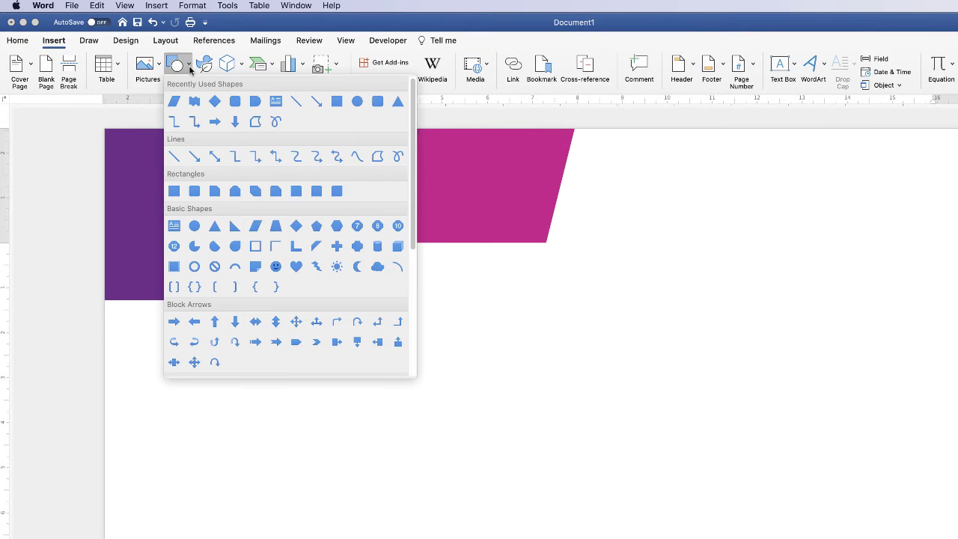
pyautogui.click(173, 192)
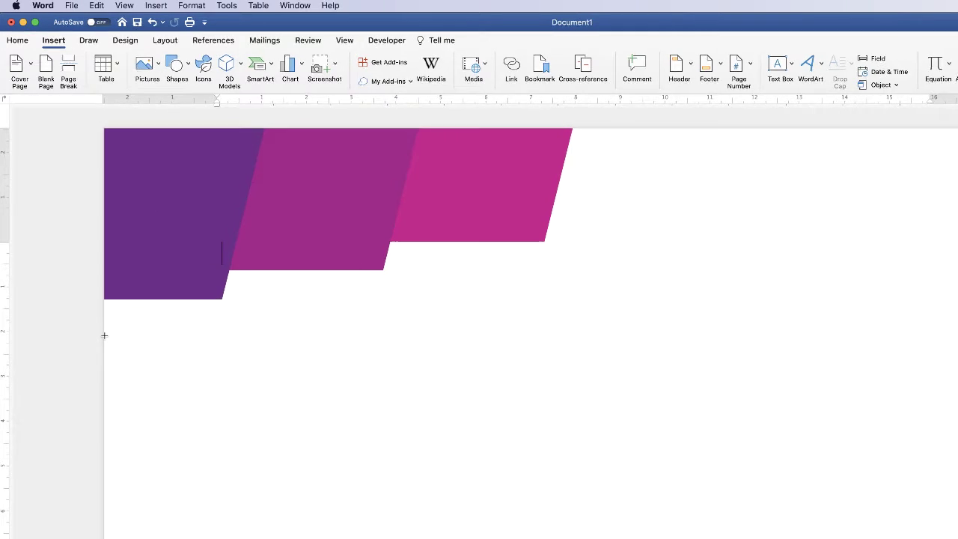
pyautogui.moveTo(105, 330); pyautogui.dragTo(247, 415)
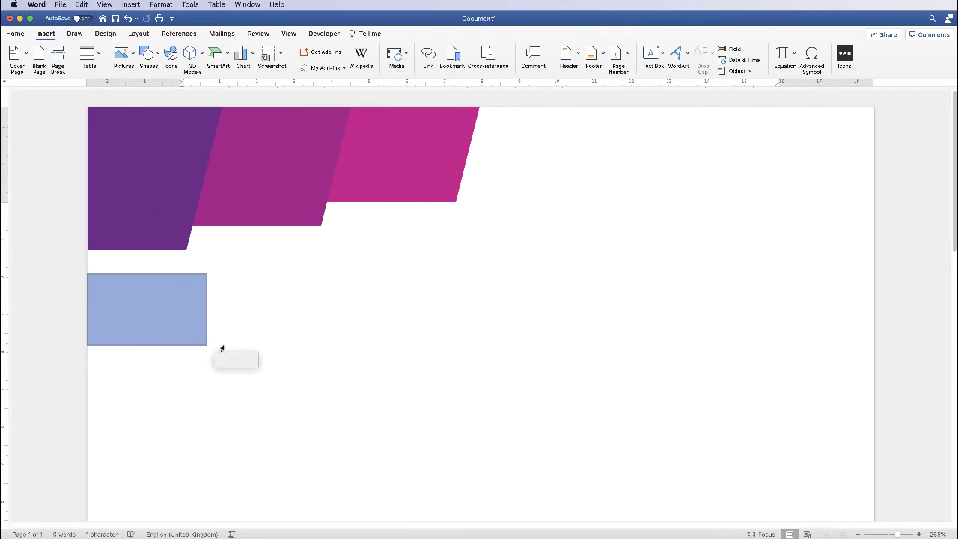
pyautogui.moveTo(221, 348); pyautogui.dragTo(873, 346)
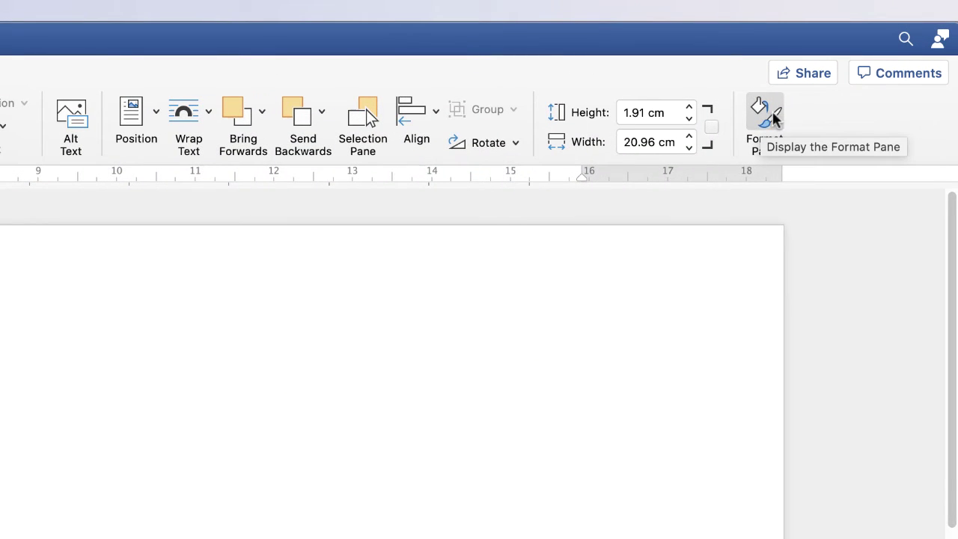
# - Open the Format Shape pane for the blue rectangle showing its solid fill at 0% transparency
pyautogui.click(764, 122)
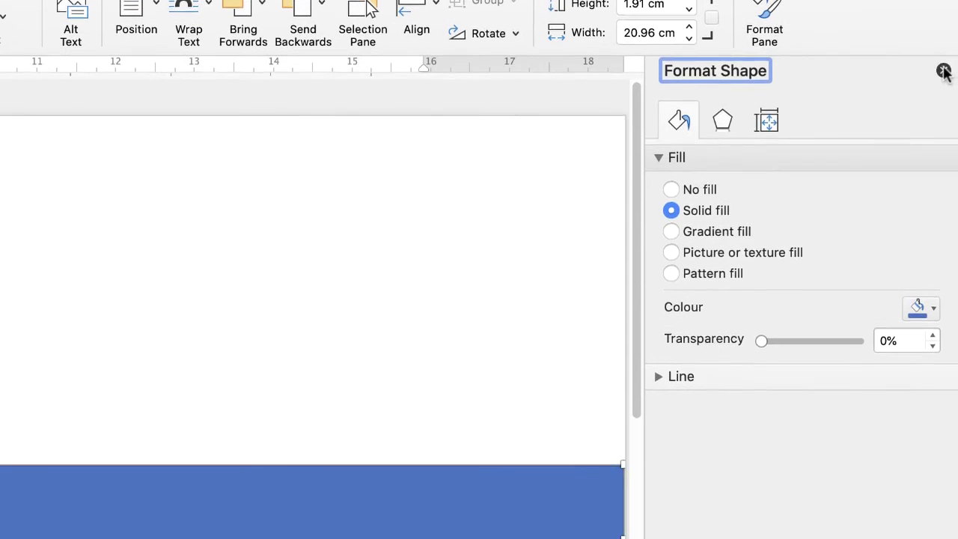
pyautogui.click(943, 179)
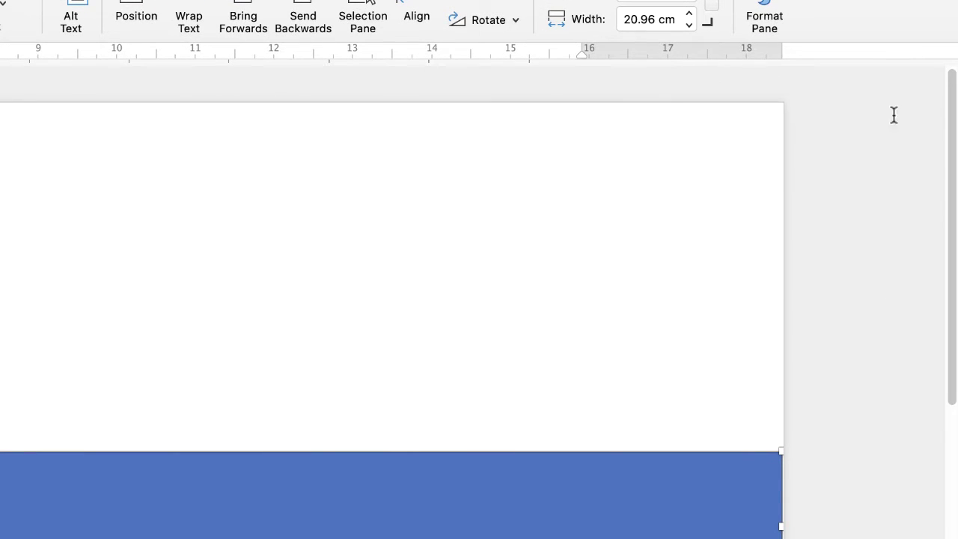
pyautogui.doubleClick(342, 528)
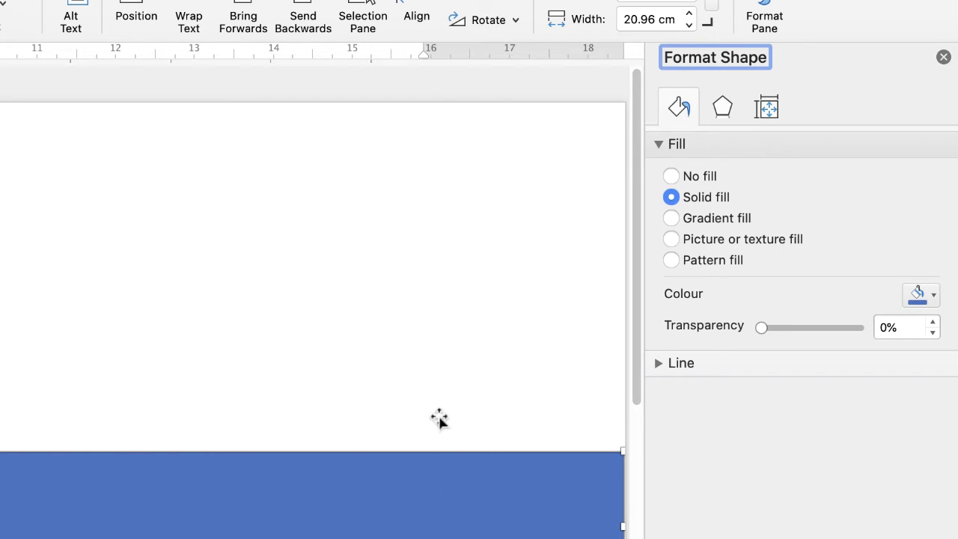
pyautogui.click(656, 144)
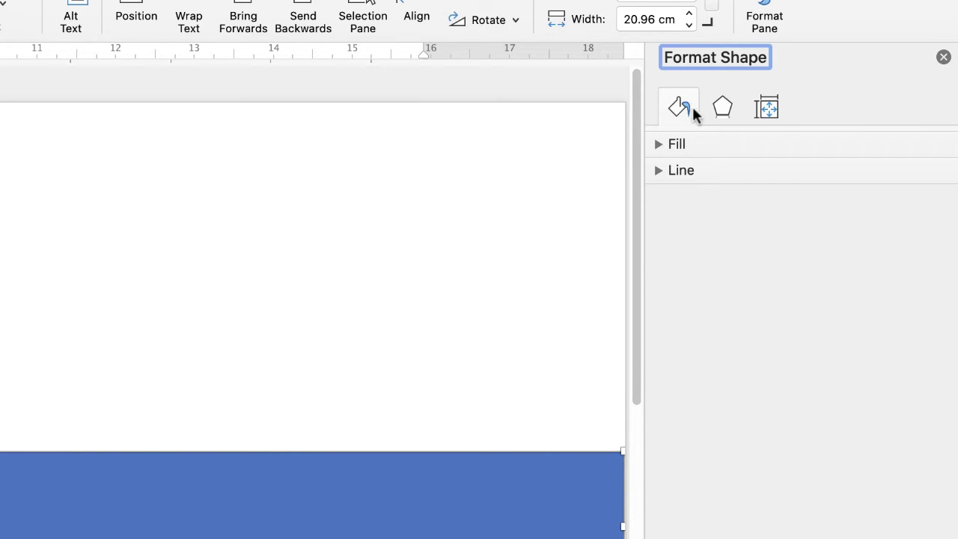
# - Change the rectangle's fill to a linear 180° gradient running from purple to pink
pyautogui.click(658, 144)
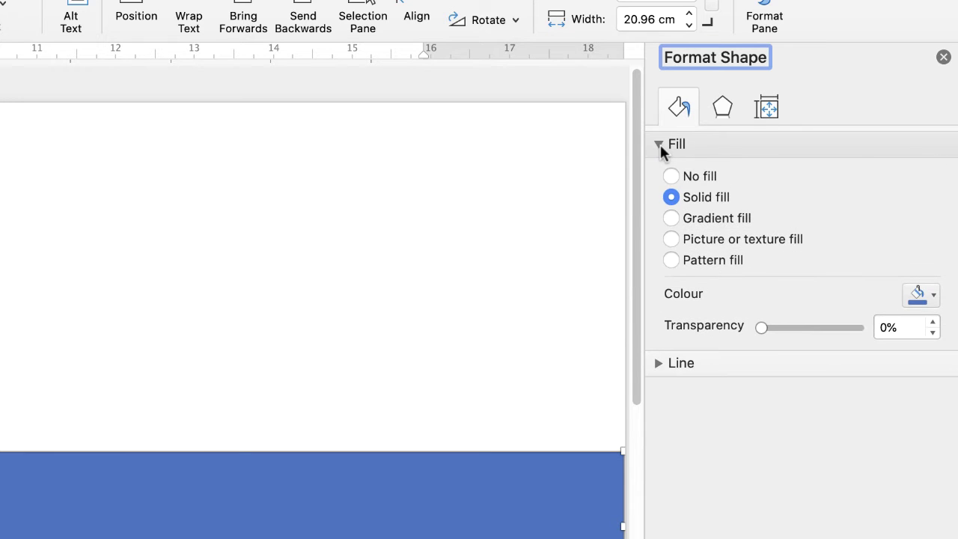
pyautogui.click(670, 217)
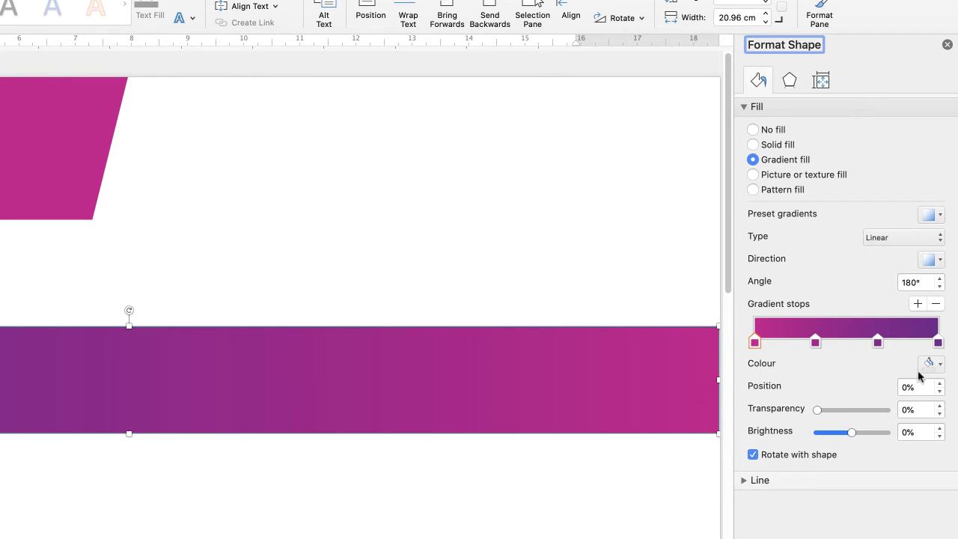
pyautogui.click(941, 365)
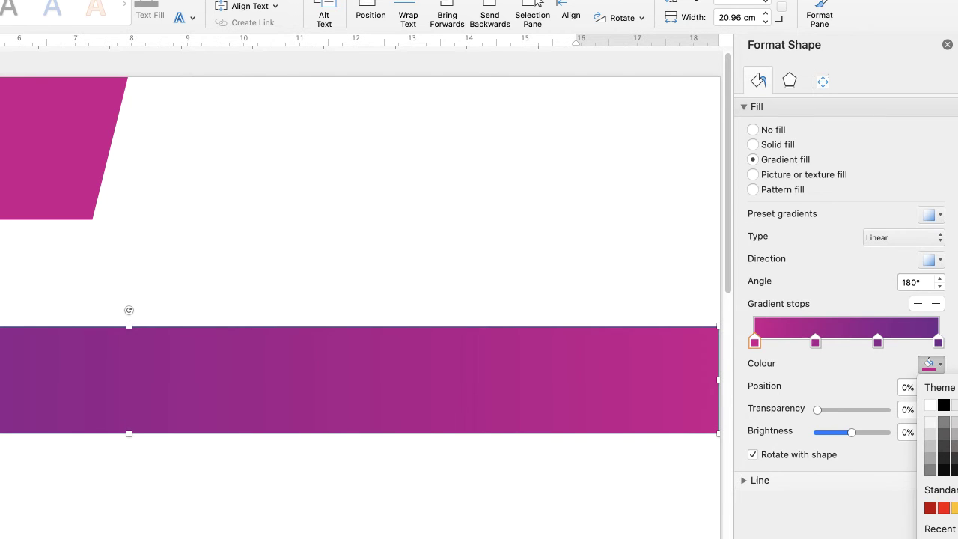
# - Try sampling a gradient stop colour from the page, then cancel so the four-stop gradient stays unchanged
pyautogui.click(939, 535)
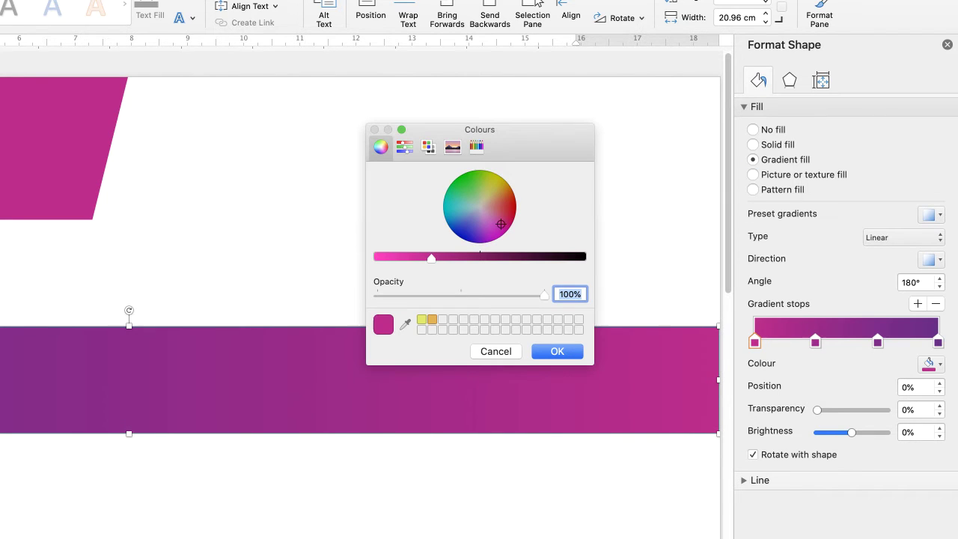
pyautogui.click(405, 326)
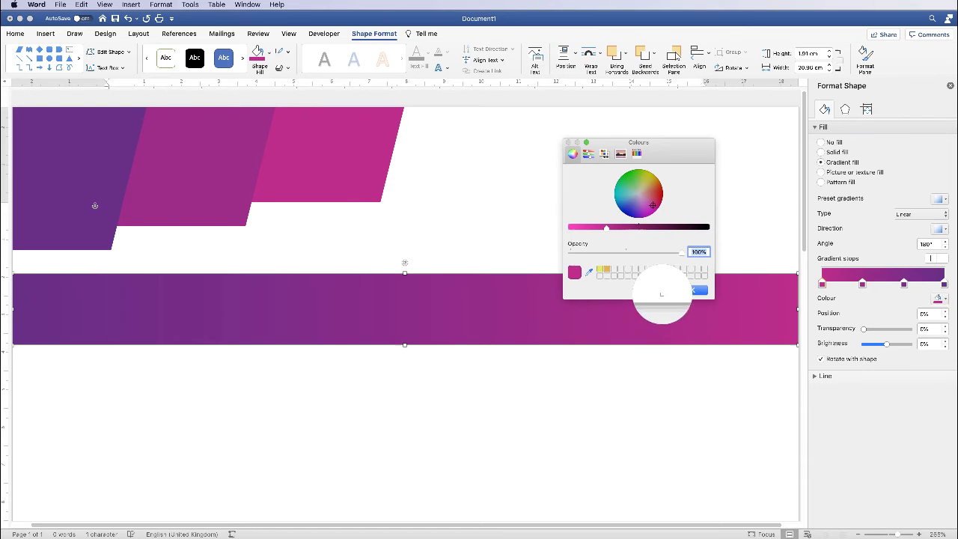
pyautogui.press('Escape')
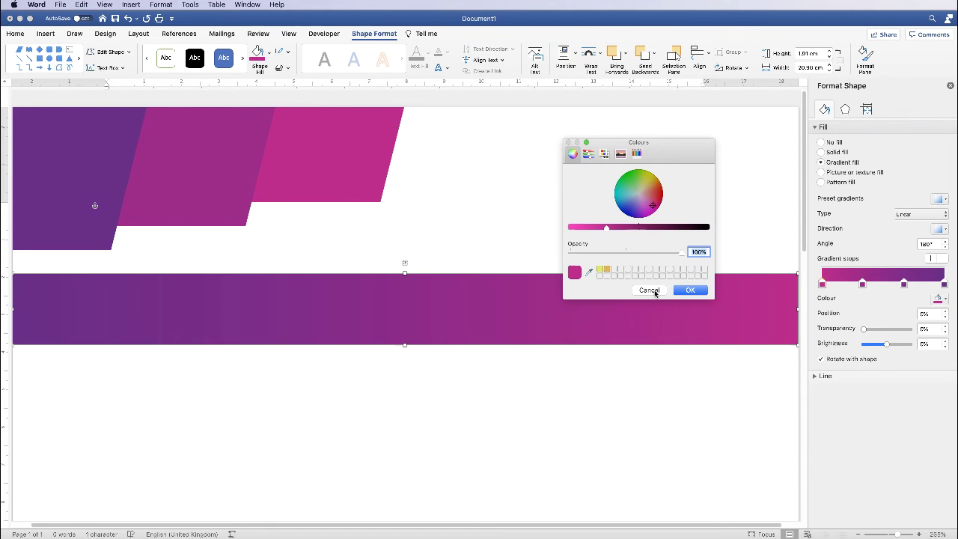
pyautogui.click(650, 290)
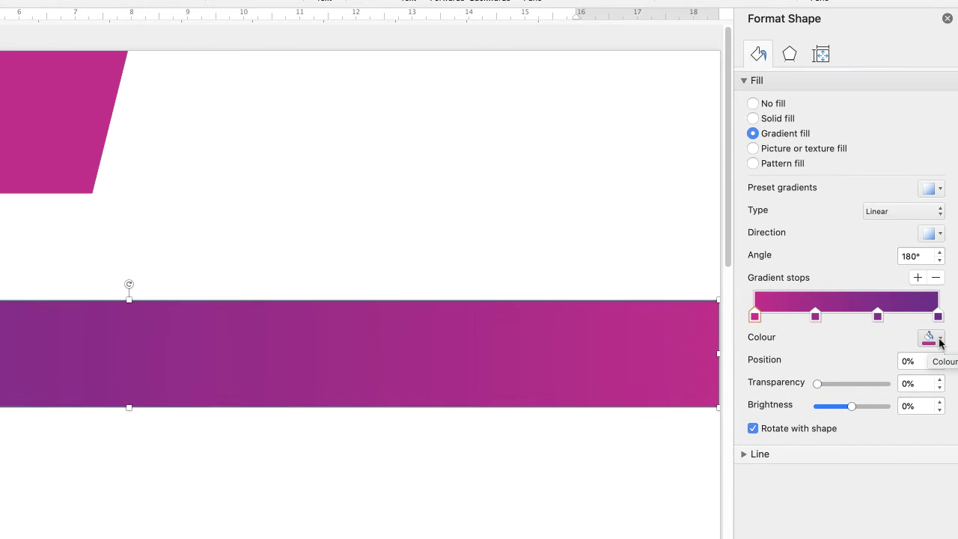
pyautogui.click(944, 299)
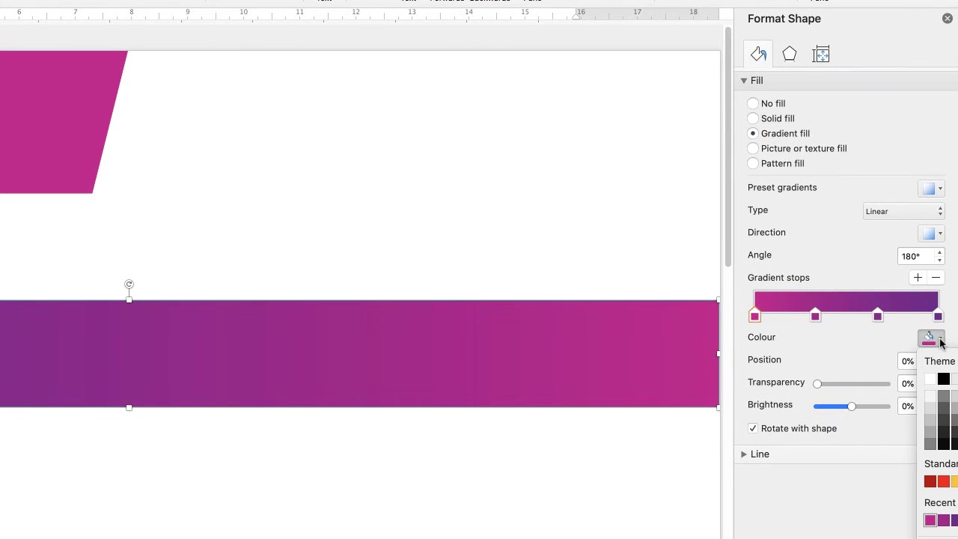
pyautogui.click(944, 489)
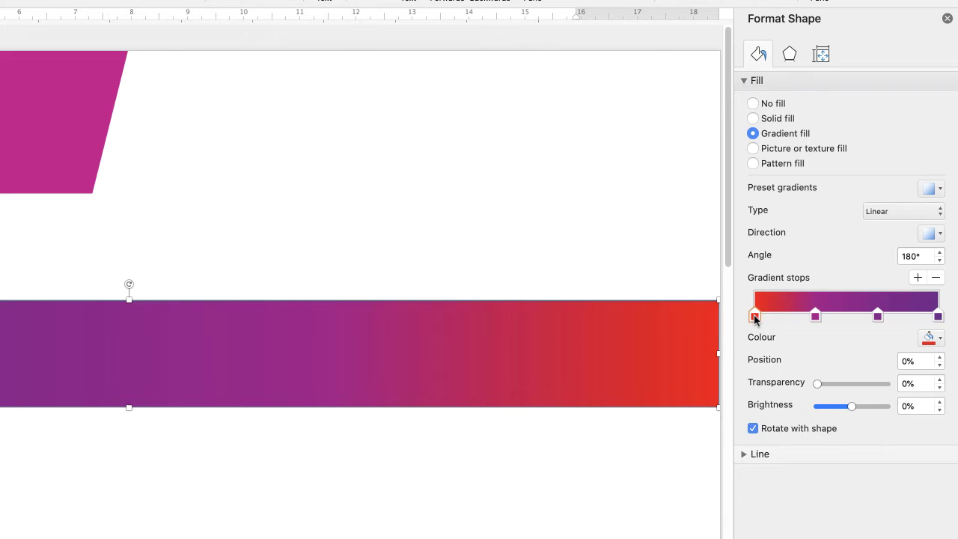
pyautogui.moveTo(755, 316)
pyautogui.mouseDown()
pyautogui.moveTo(796, 319)
pyautogui.moveTo(754, 318)
pyautogui.mouseUp()
pyautogui.moveTo(815, 317)
pyautogui.mouseDown()
pyautogui.moveTo(844, 316)
pyautogui.moveTo(817, 318)
pyautogui.mouseUp()
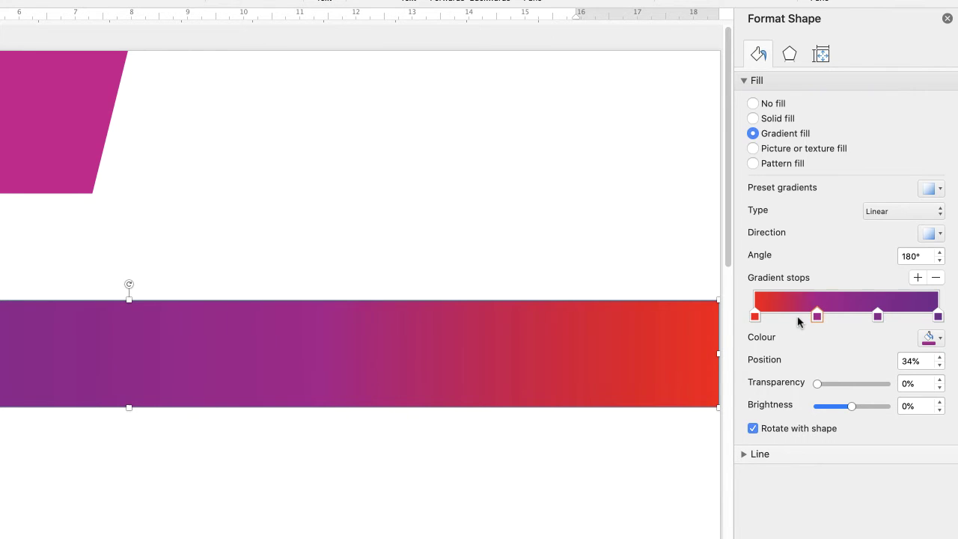
pyautogui.click(941, 340)
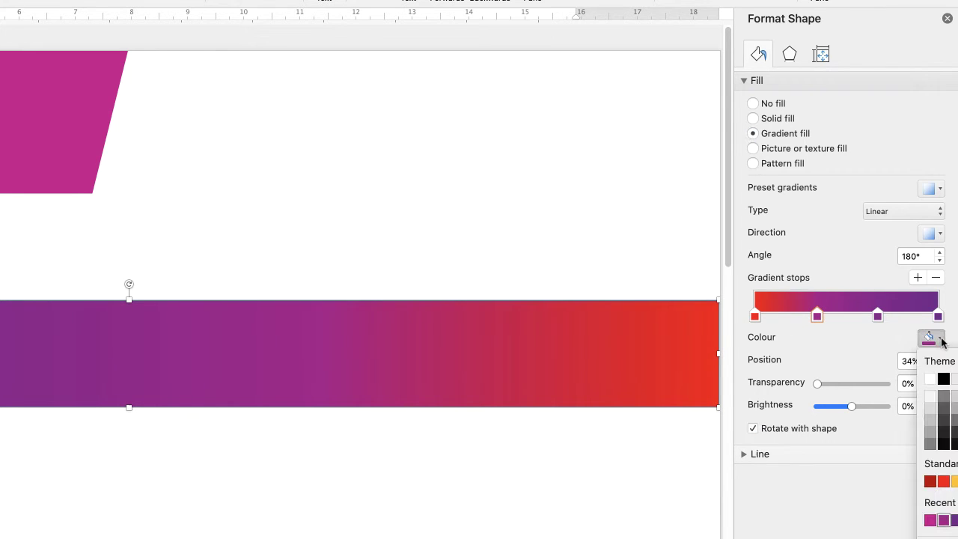
pyautogui.click(930, 520)
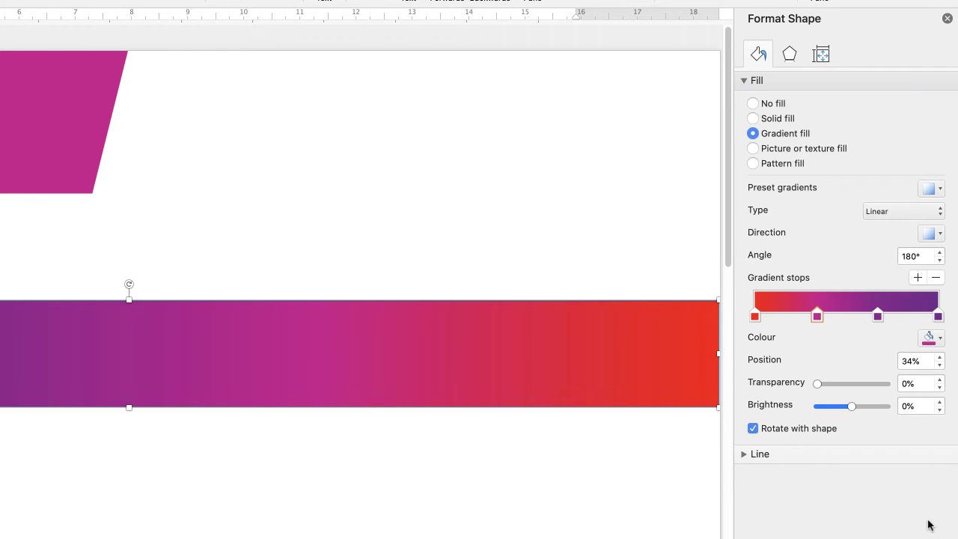
pyautogui.click(754, 316)
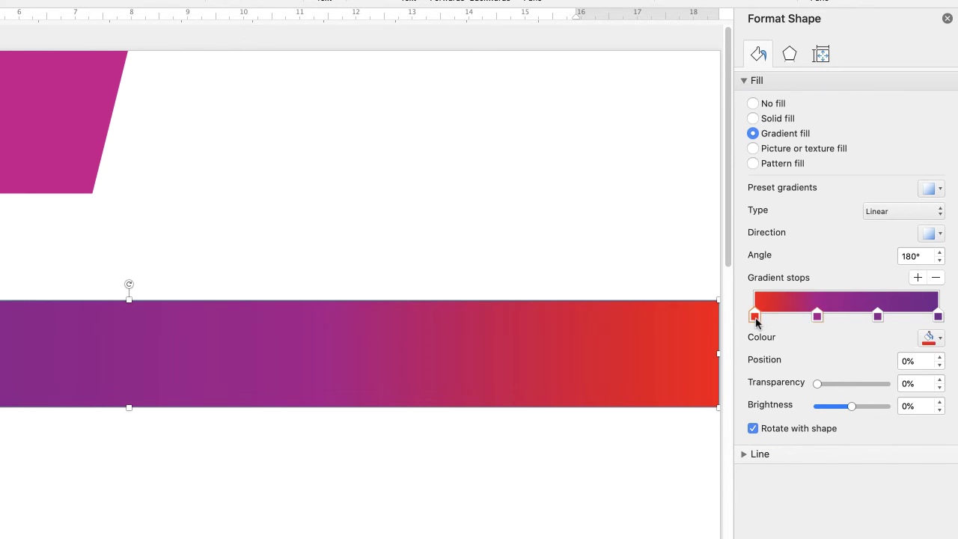
pyautogui.click(942, 343)
pyautogui.click(928, 519)
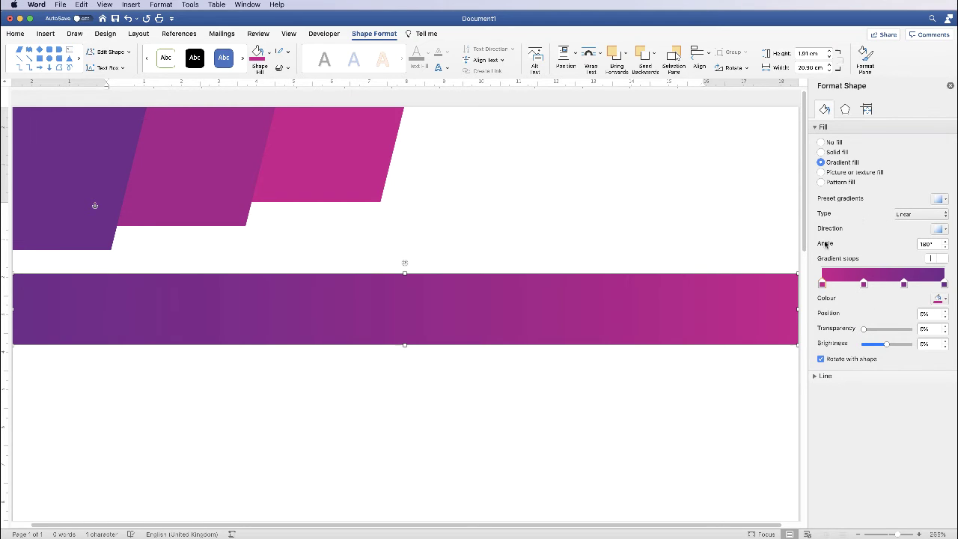
pyautogui.click(946, 217)
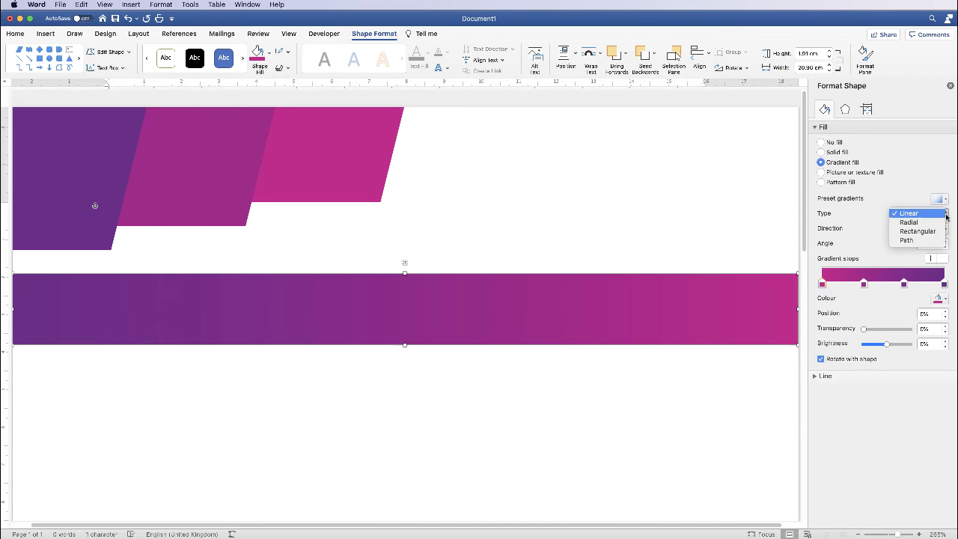
pyautogui.click(912, 222)
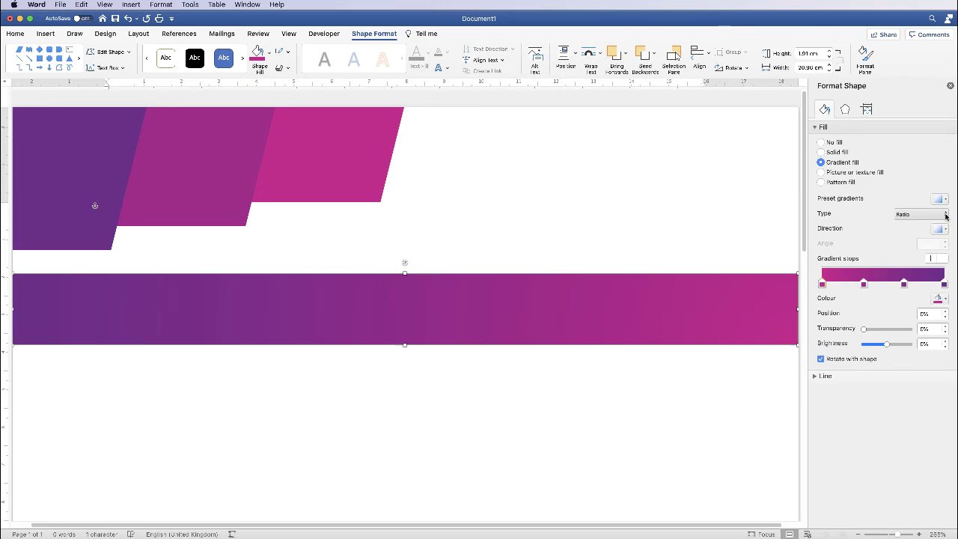
pyautogui.click(945, 216)
pyautogui.click(923, 223)
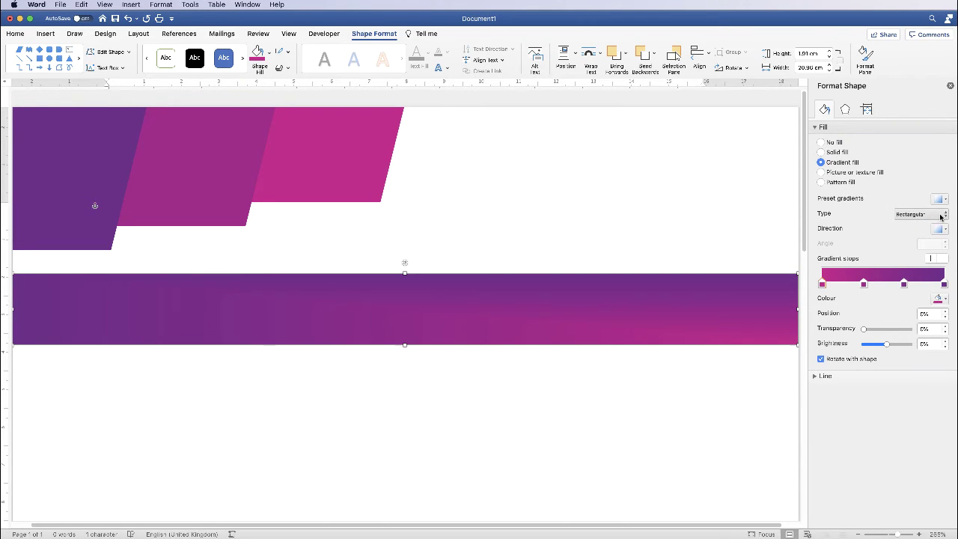
pyautogui.click(944, 215)
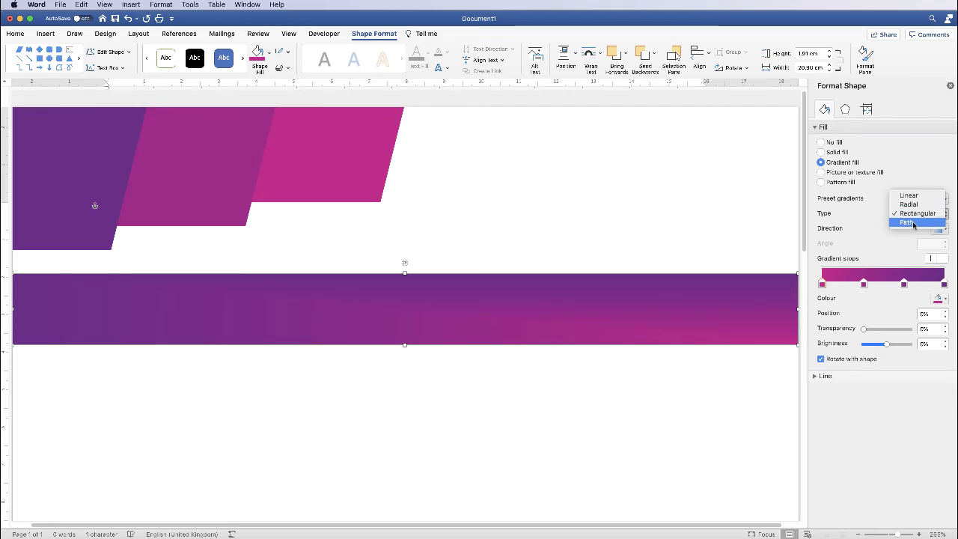
pyautogui.click(913, 224)
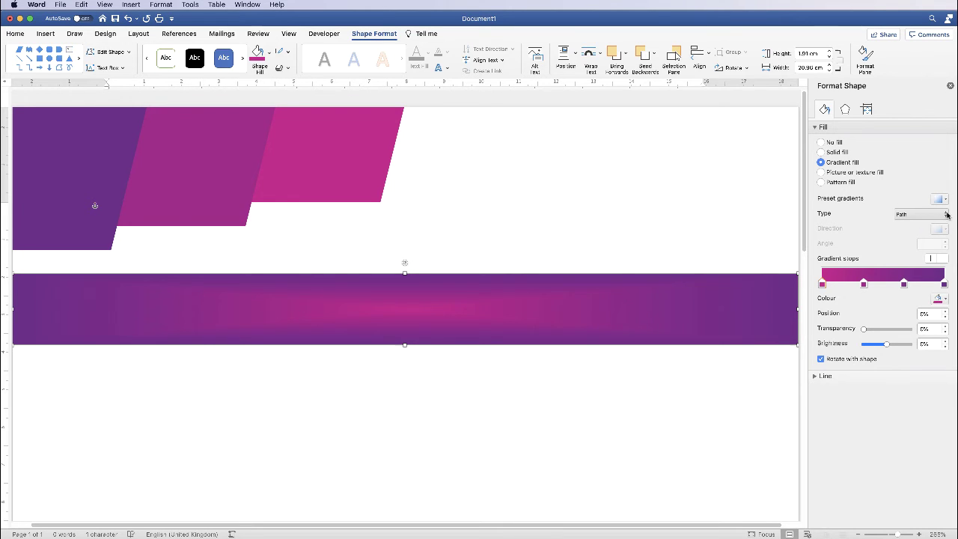
pyautogui.click(946, 216)
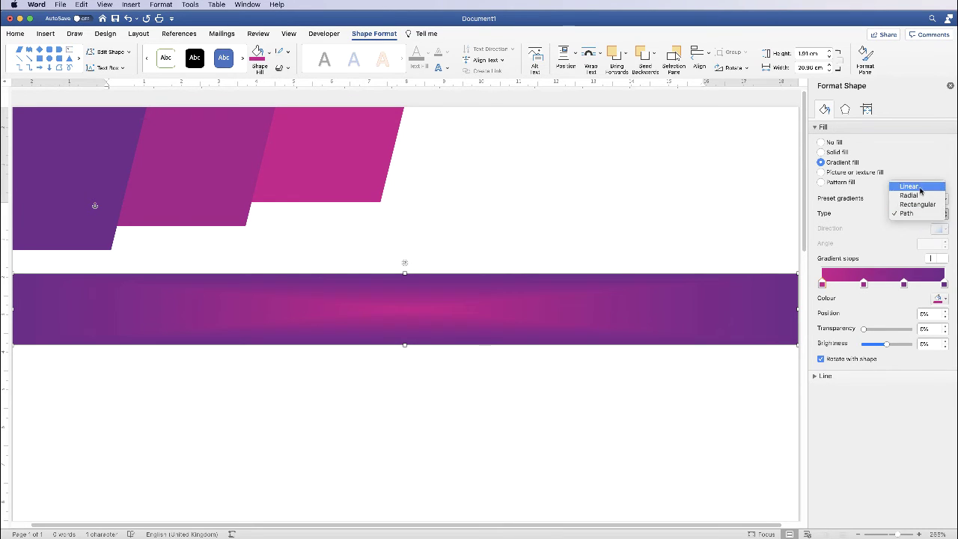
pyautogui.click(919, 188)
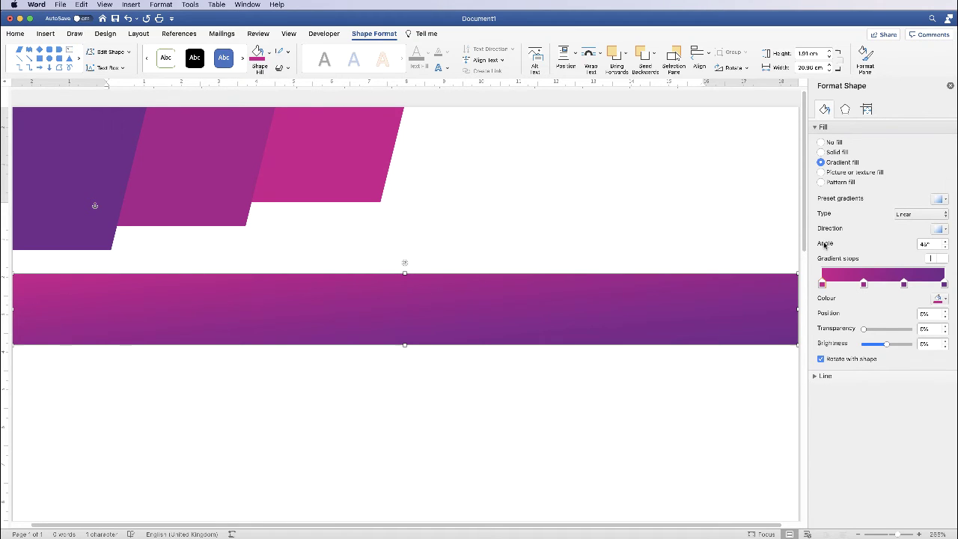
pyautogui.click(932, 244)
pyautogui.write('180')
pyautogui.press('Return')
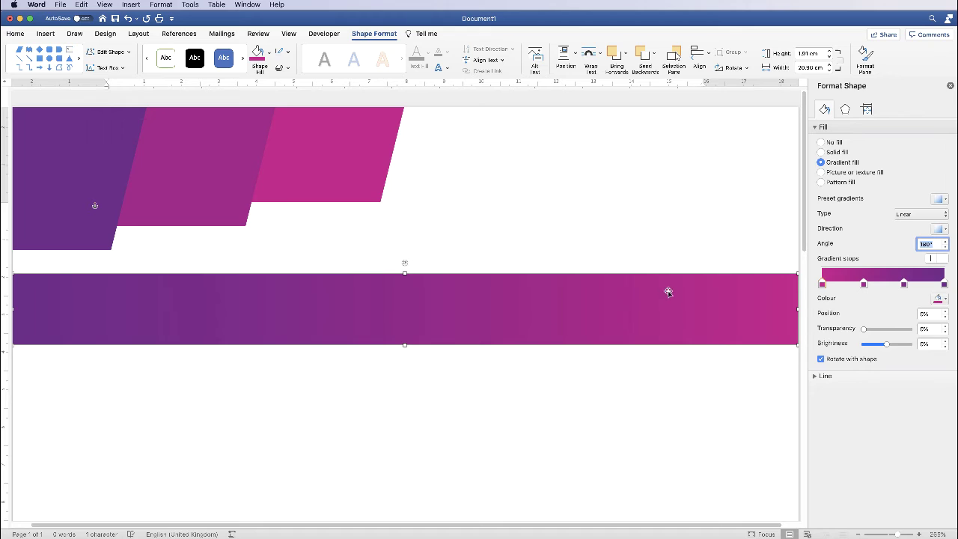
# - Copy the gradient bar to the page bottom at 21.6 cm wide, and move the original to the top edge
pyautogui.click(881, 536)
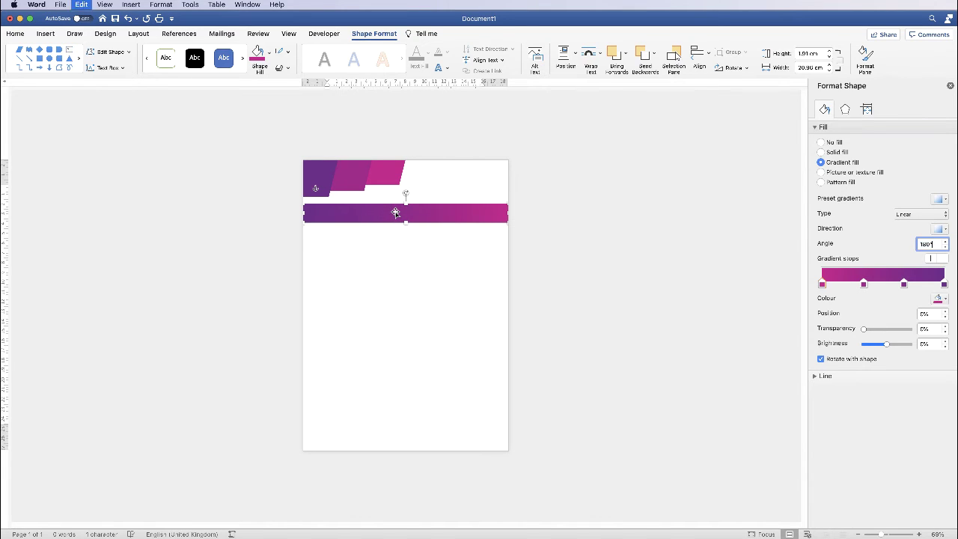
pyautogui.moveTo(395, 213); pyautogui.dragTo(406, 444)
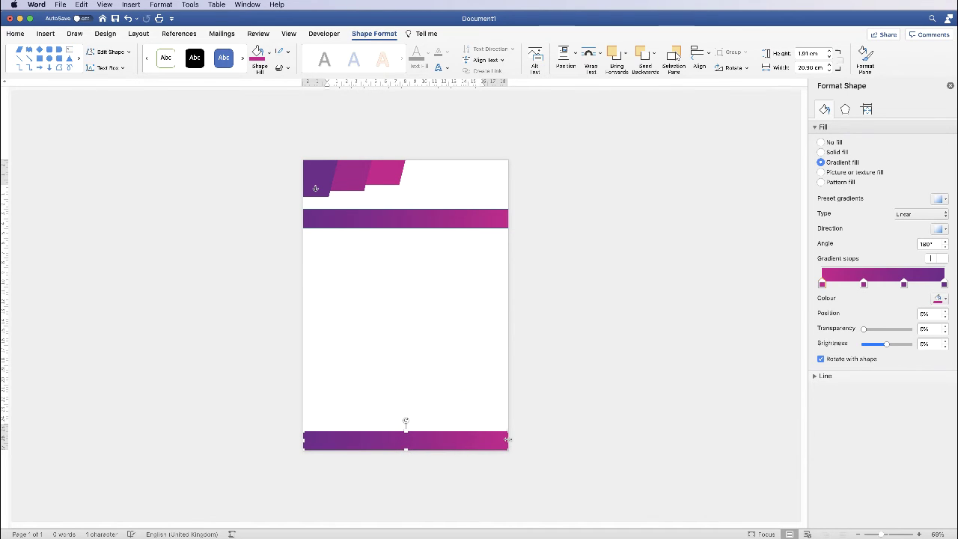
pyautogui.moveTo(506, 443); pyautogui.dragTo(485, 441)
pyautogui.moveTo(391, 220); pyautogui.dragTo(485, 166)
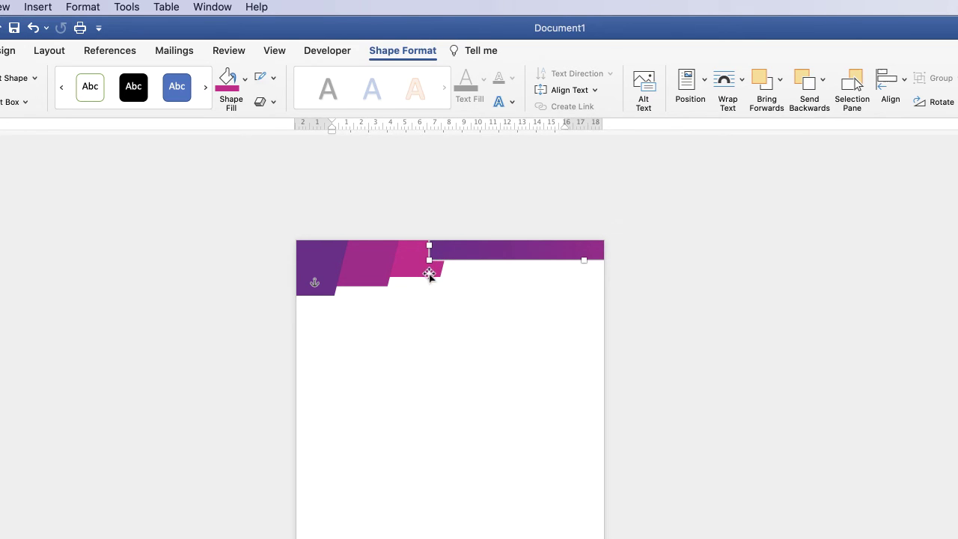
# - Send the top gradient bar to back behind the parallelograms, then deselect it
pyautogui.click(822, 80)
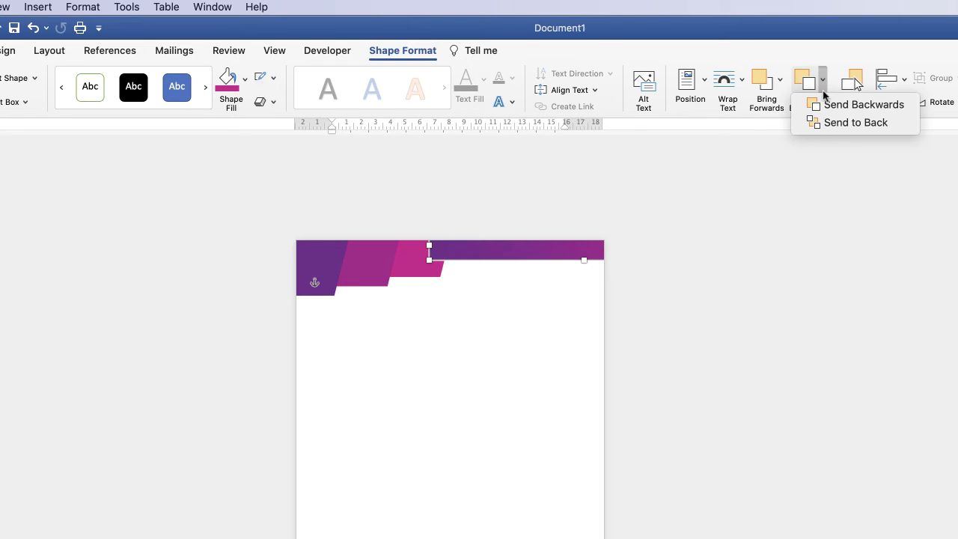
pyautogui.click(844, 124)
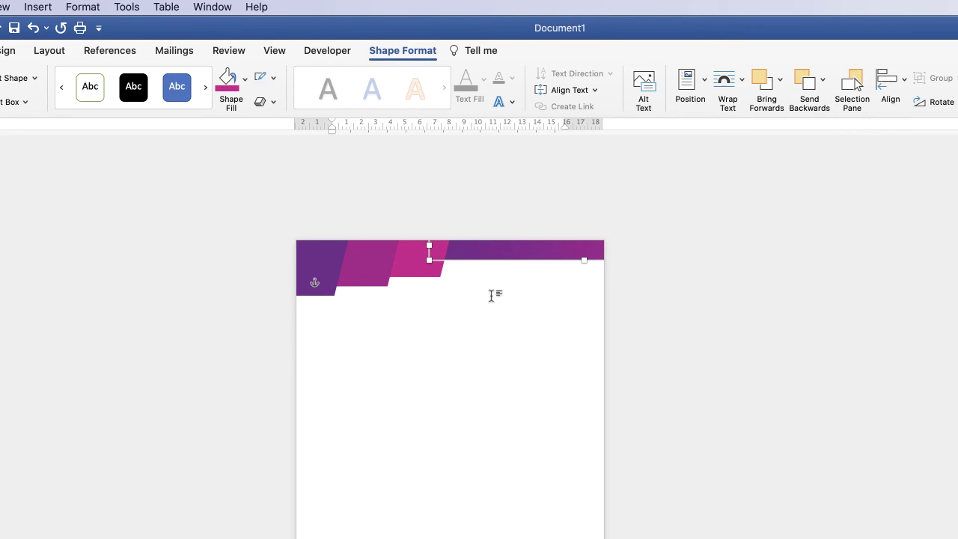
pyautogui.click(454, 460)
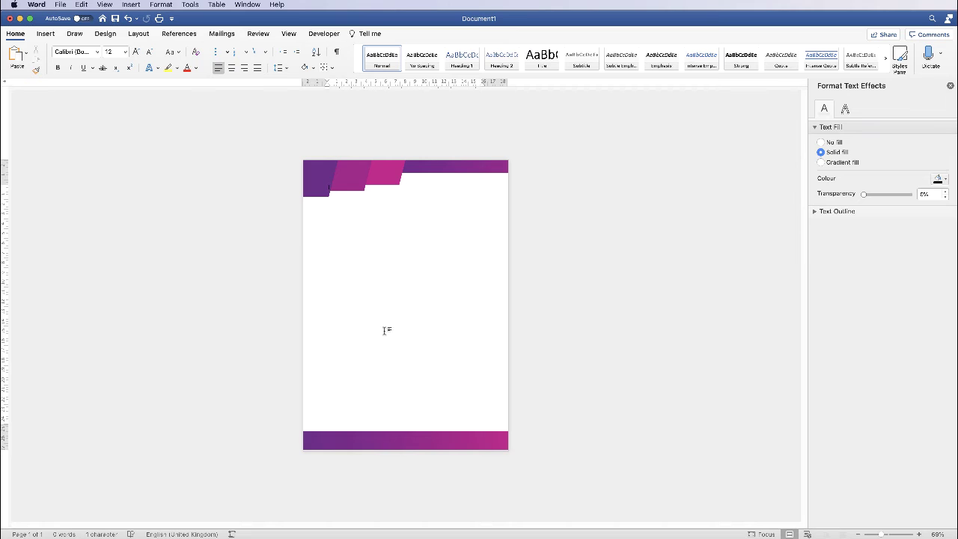
pyautogui.click(390, 446)
pyautogui.click(365, 238)
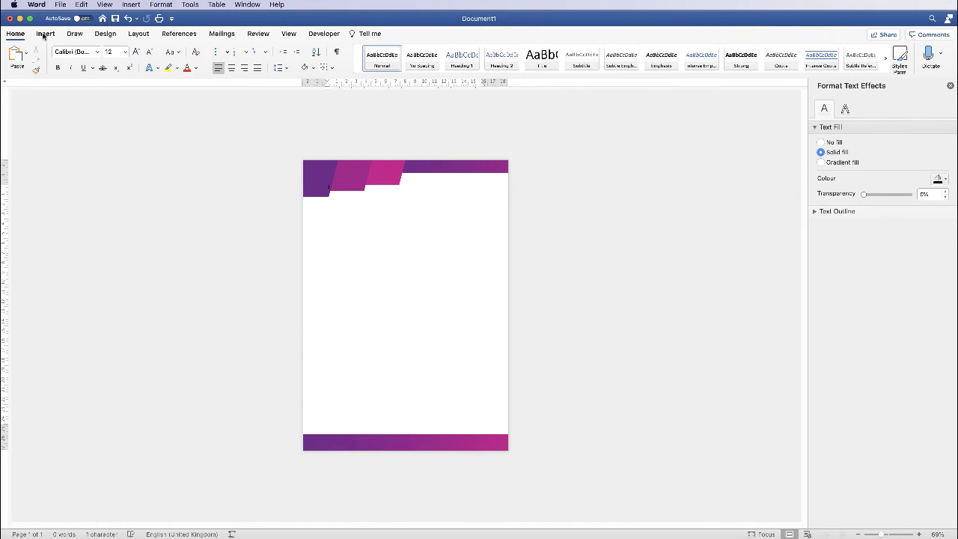
# - Draw a horizontal text box in the page body and paste the letter text into it
pyautogui.click(45, 34)
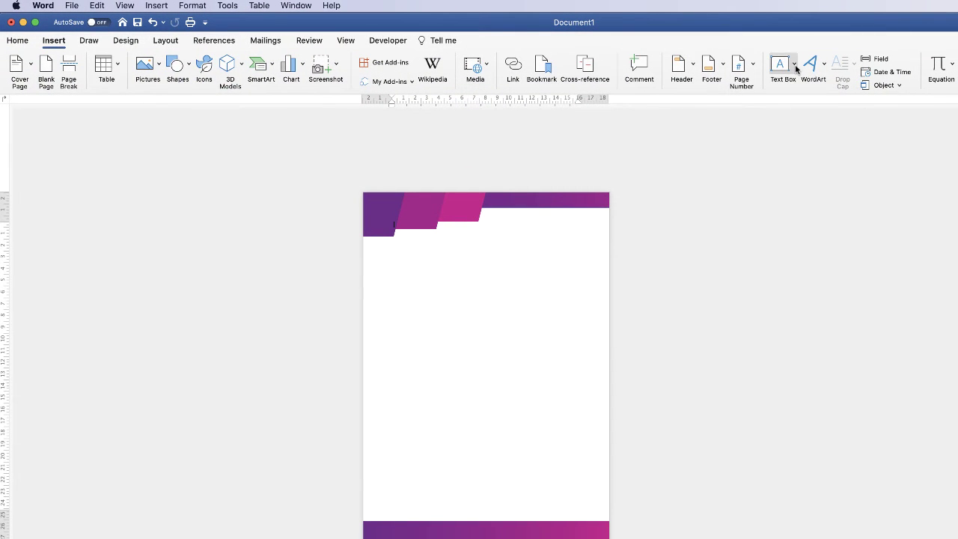
pyautogui.click(794, 65)
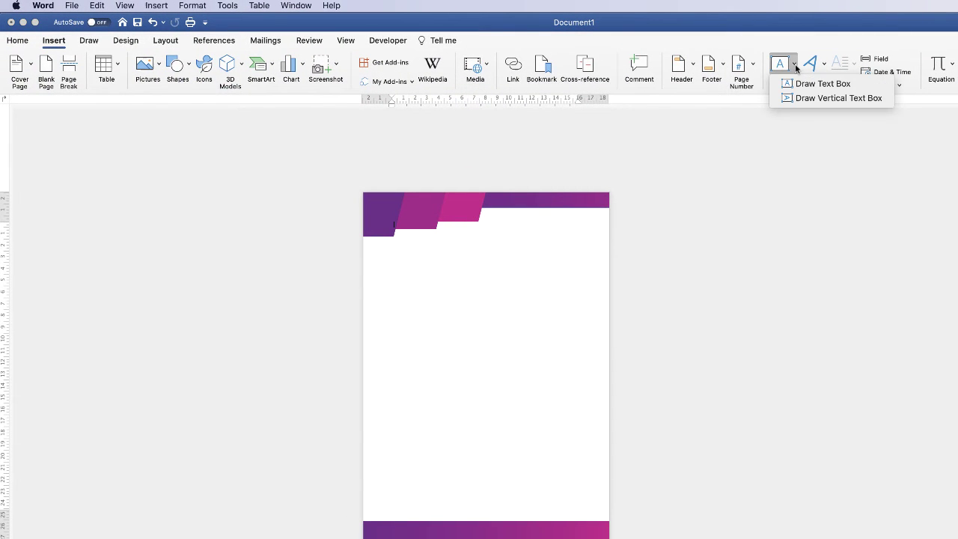
pyautogui.click(784, 83)
pyautogui.moveTo(394, 301); pyautogui.dragTo(570, 487)
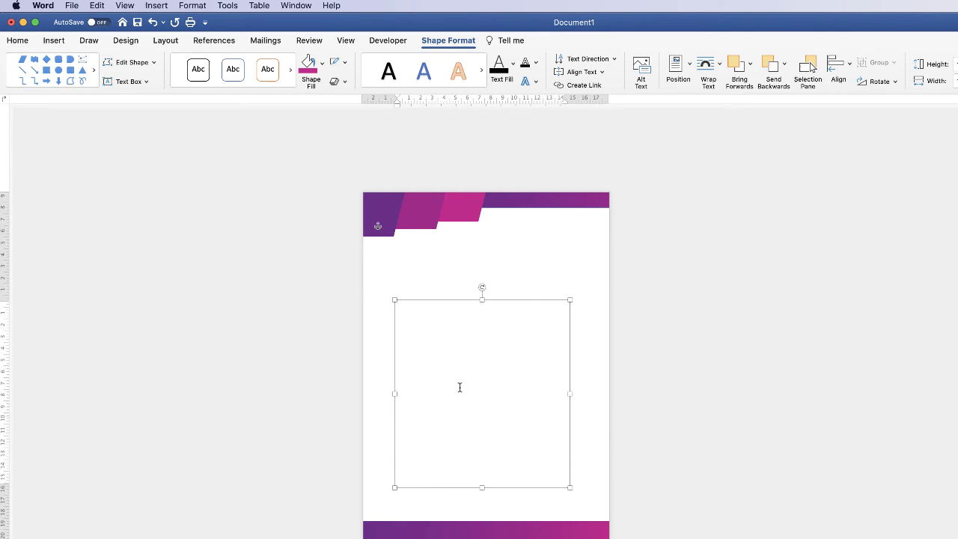
pyautogui.press('super+v')
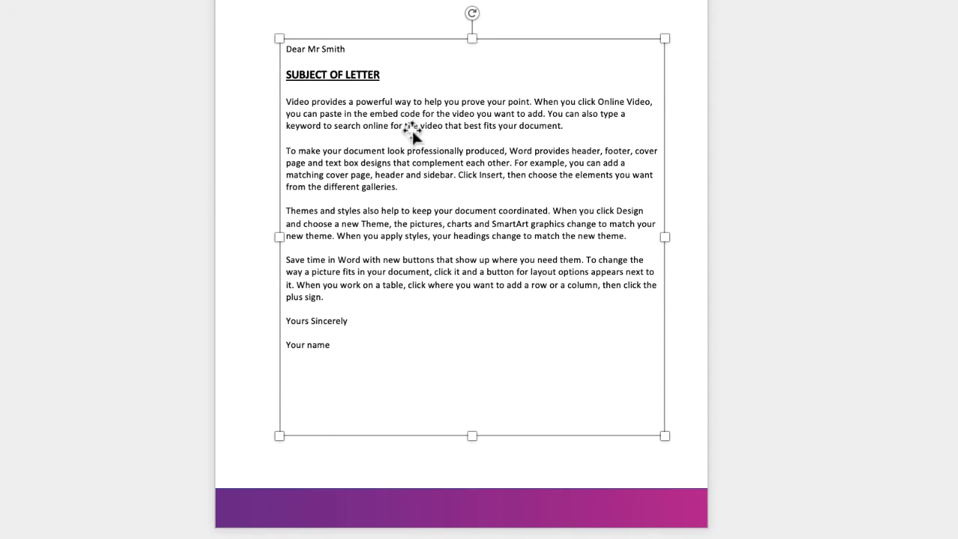
# - Set the letter text box's text wrapping to In Front of Text
pyautogui.rightClick(398, 153)
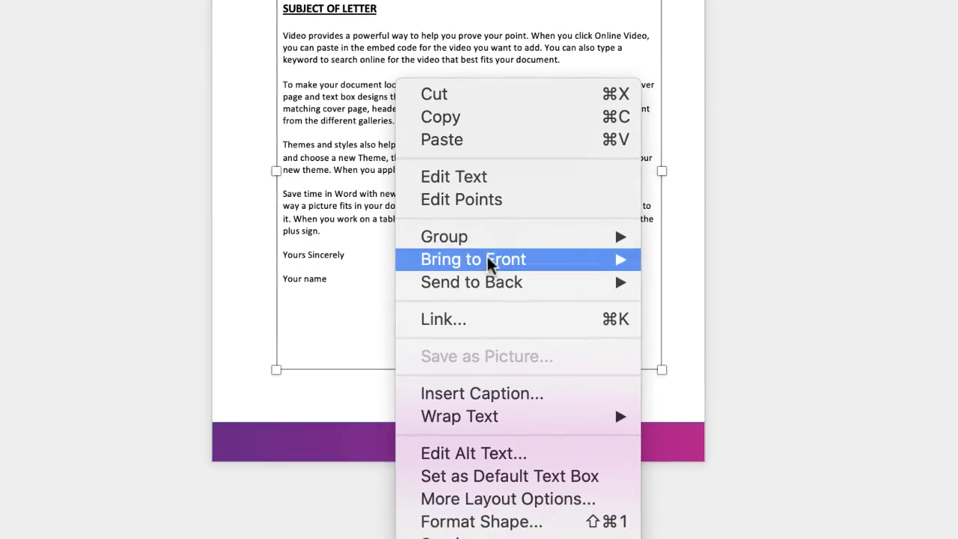
pyautogui.moveTo(499, 484)
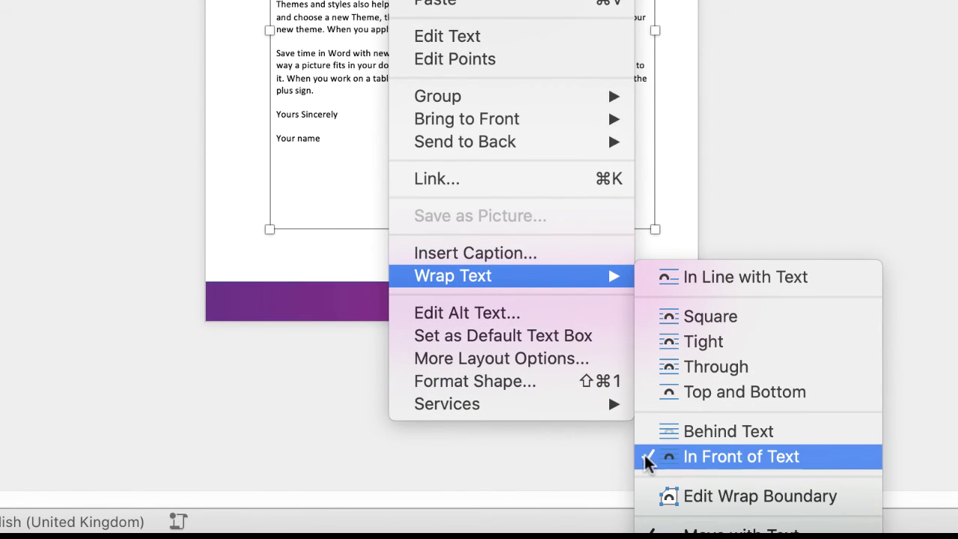
pyautogui.click(254, 103)
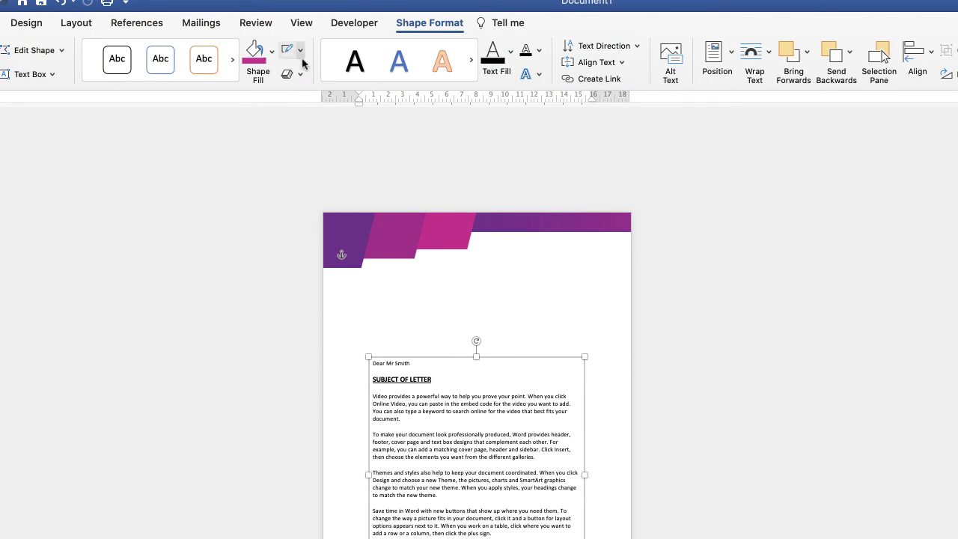
# - Set the letter text box's Shape Outline to No Outline and deselect it
pyautogui.click(299, 54)
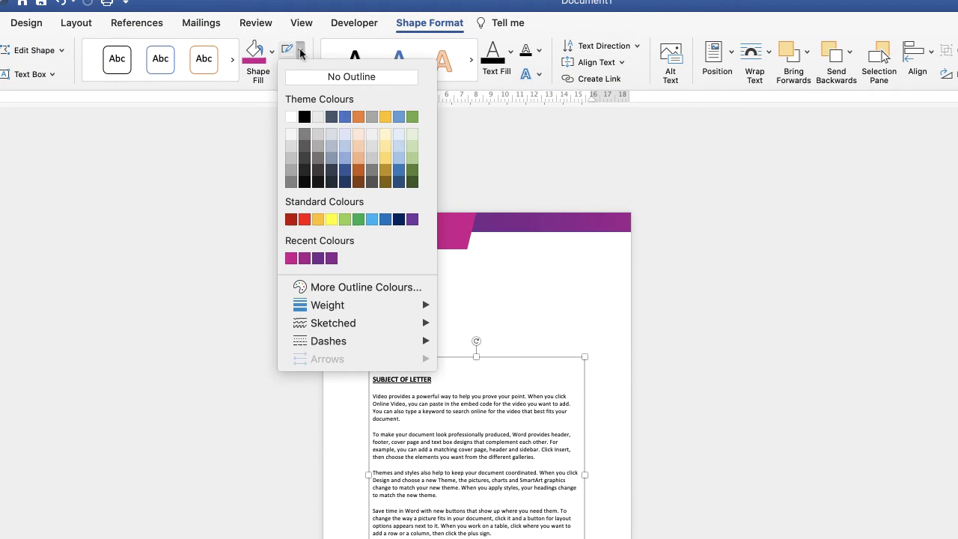
pyautogui.click(298, 77)
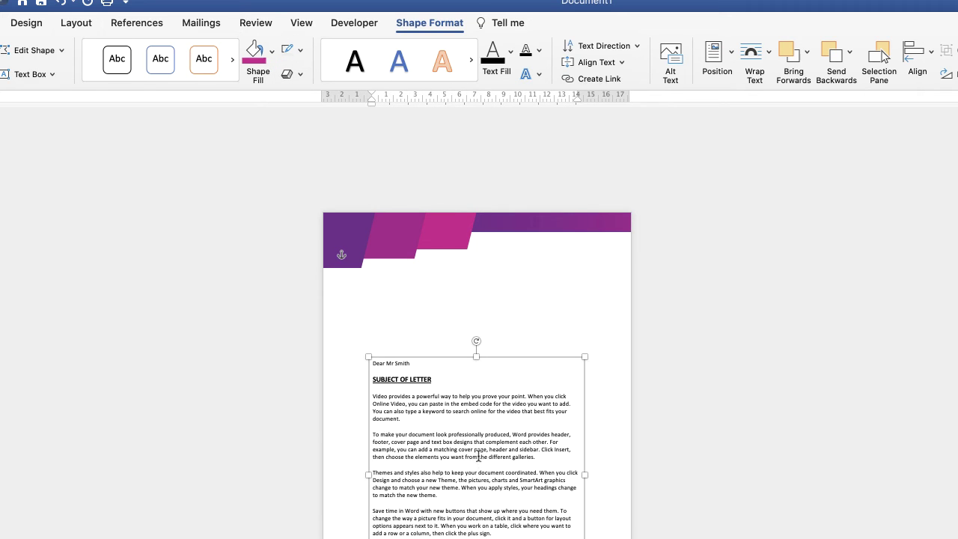
pyautogui.click(566, 330)
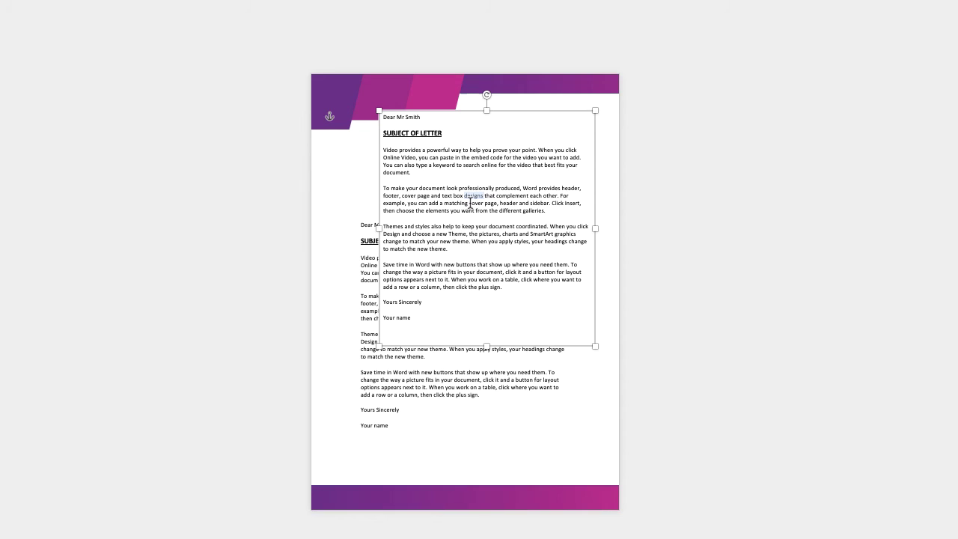
# - Empty the duplicated text box and move it above the letter, toward the right
pyautogui.press('super+a')
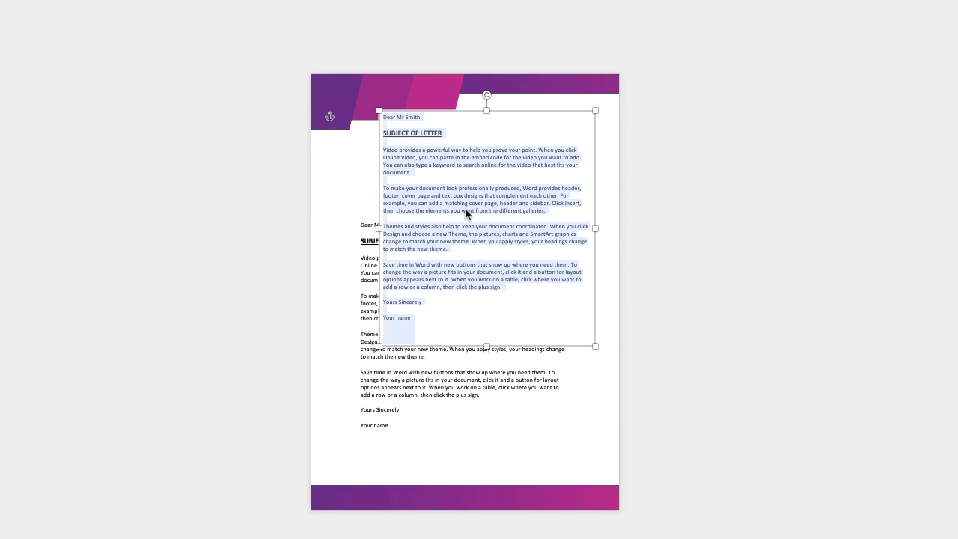
pyautogui.press('BackSpace')
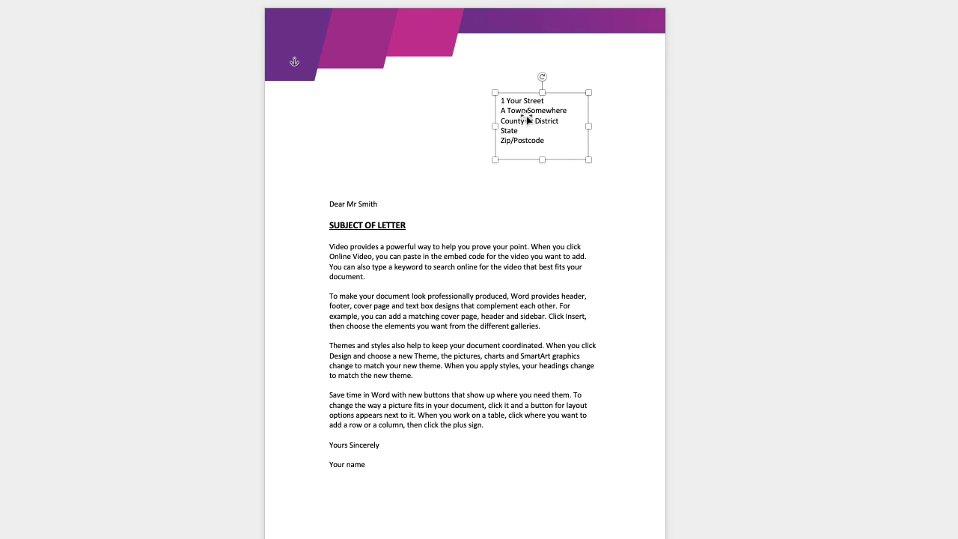
pyautogui.moveTo(527, 121); pyautogui.dragTo(555, 133)
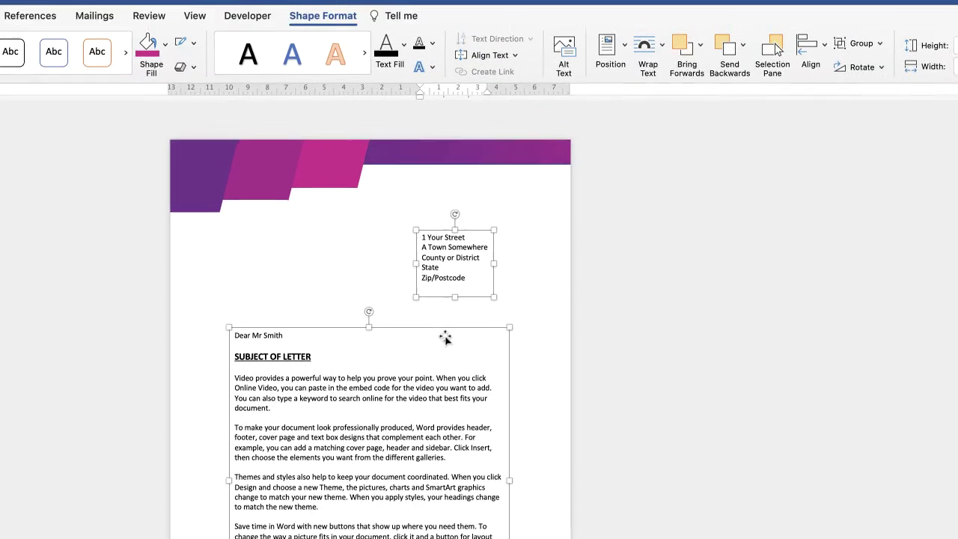
# - Align the address box and the letter box on their right edges, then deselect both
pyautogui.click(813, 64)
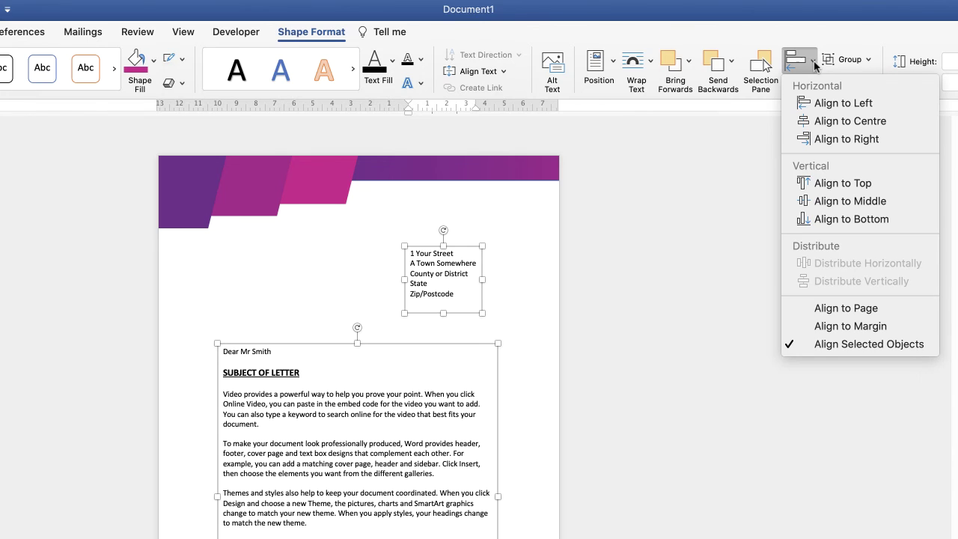
pyautogui.click(829, 139)
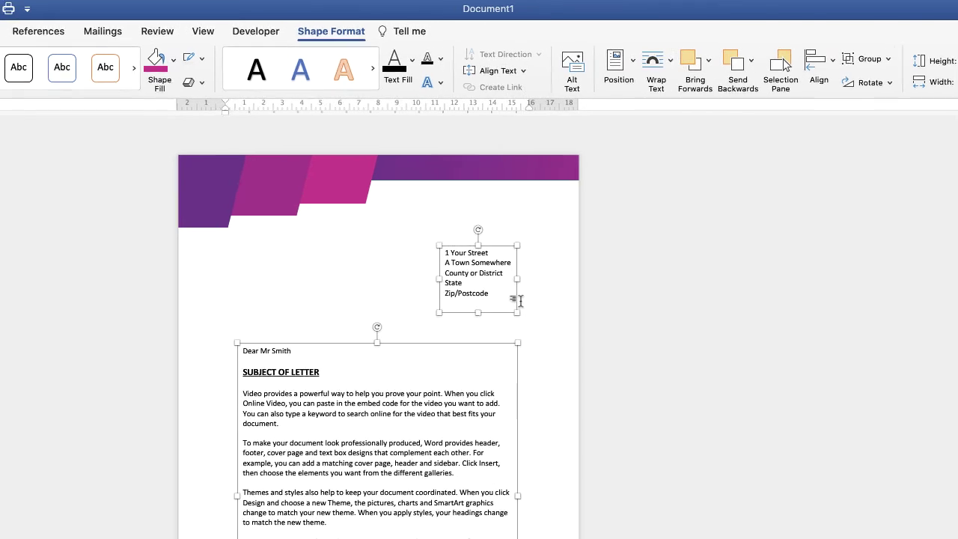
pyautogui.click(623, 312)
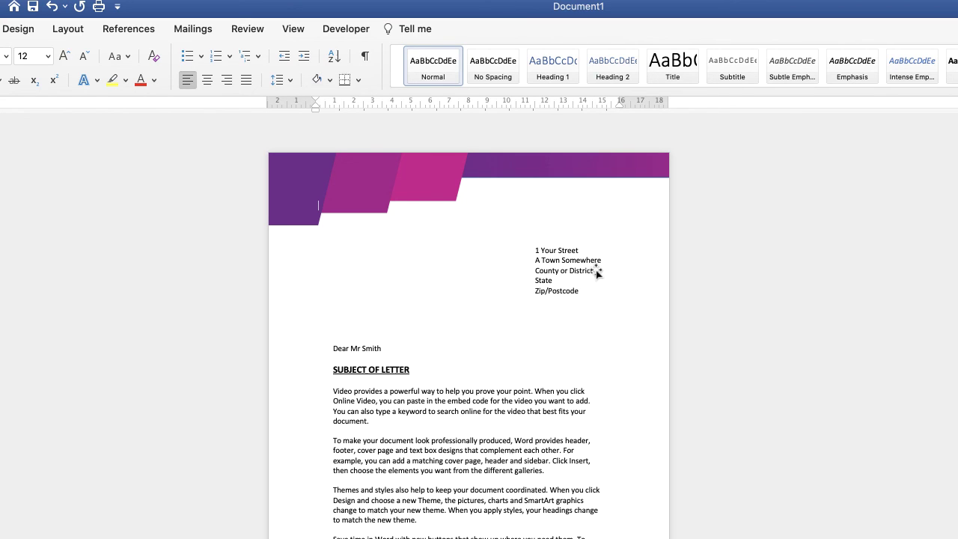
# - Right-align the address lines inside their text box
pyautogui.click(561, 270)
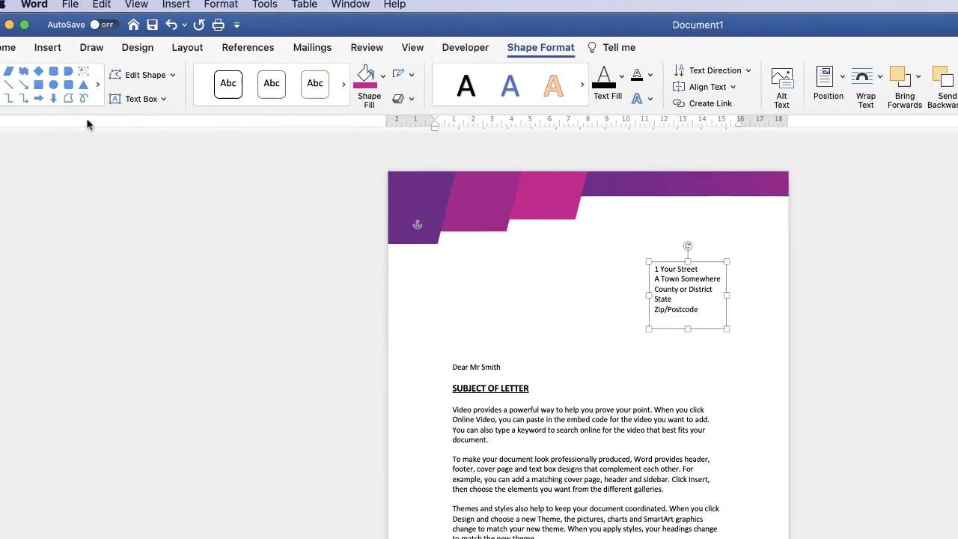
pyautogui.click(22, 50)
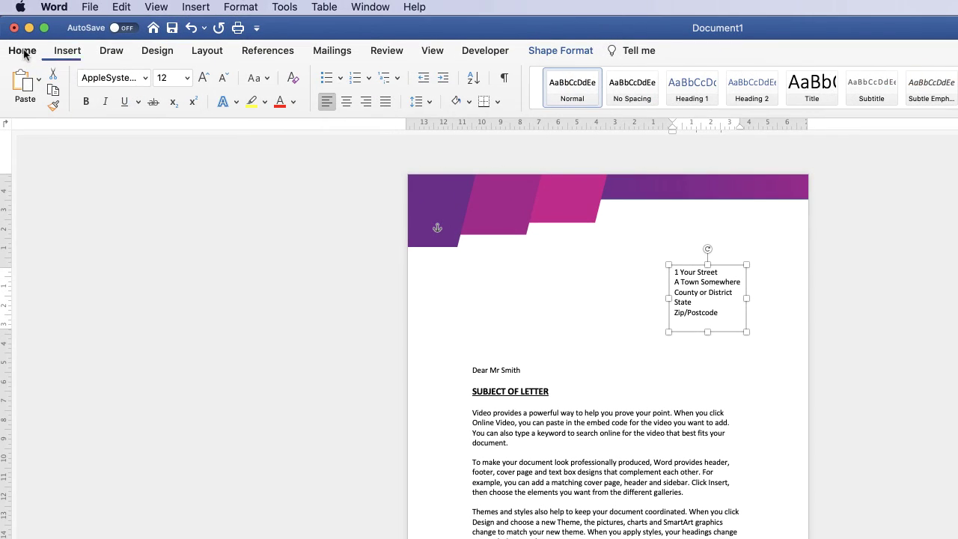
pyautogui.click(365, 102)
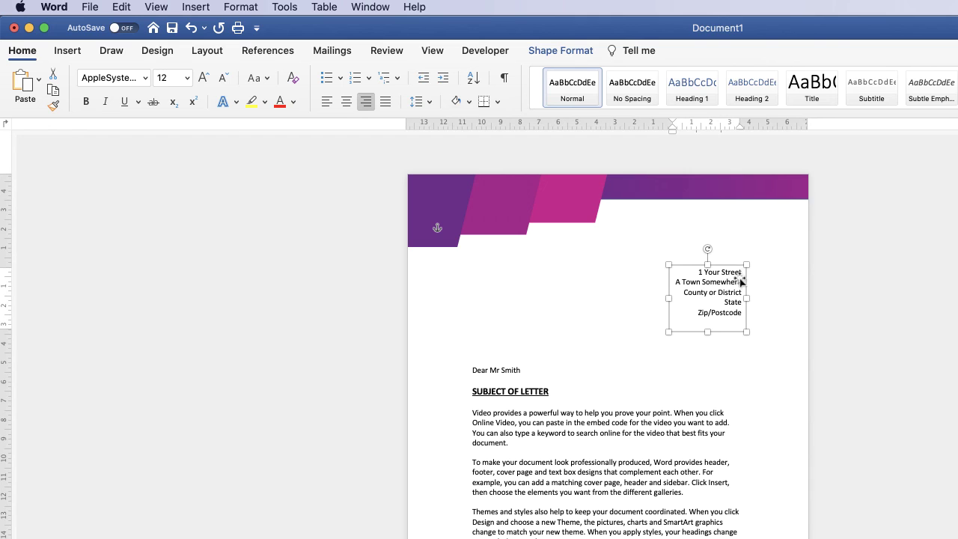
# - Nudge the address box slightly left with the arrow key, then deselect it
pyautogui.click(720, 373)
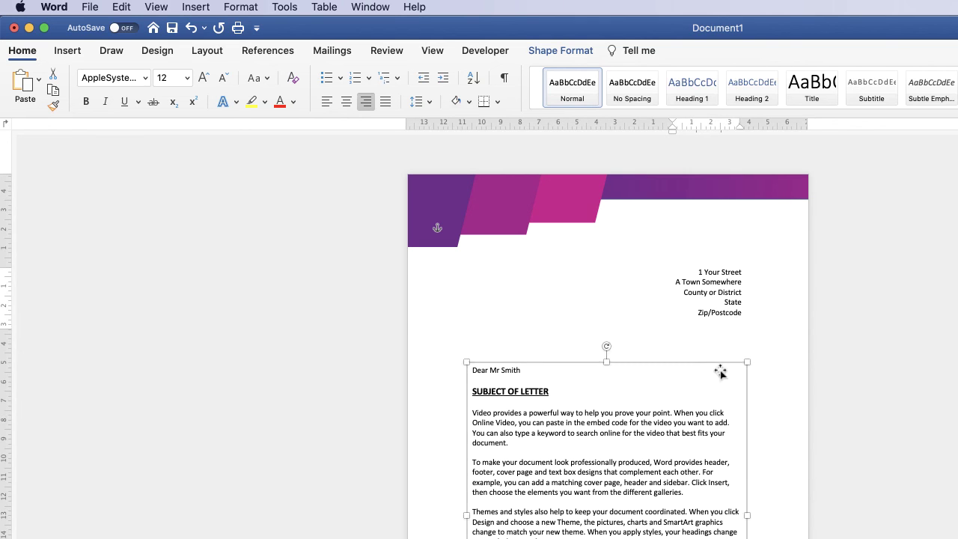
pyautogui.click(861, 329)
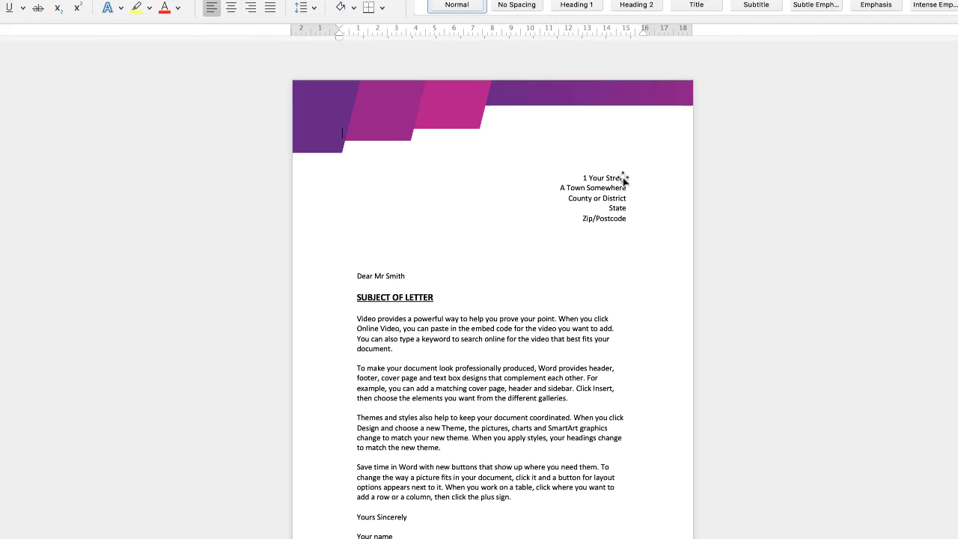
pyautogui.click(615, 203)
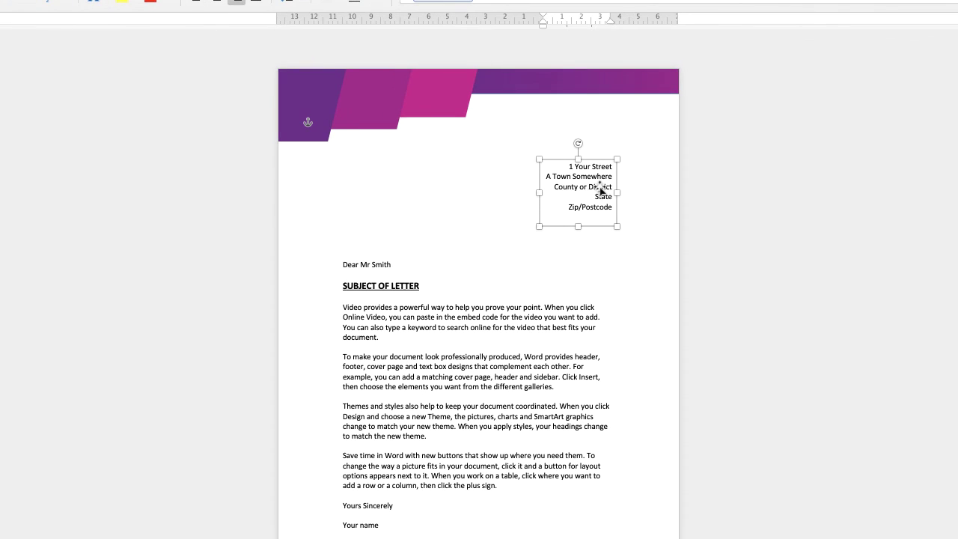
pyautogui.press('Left')
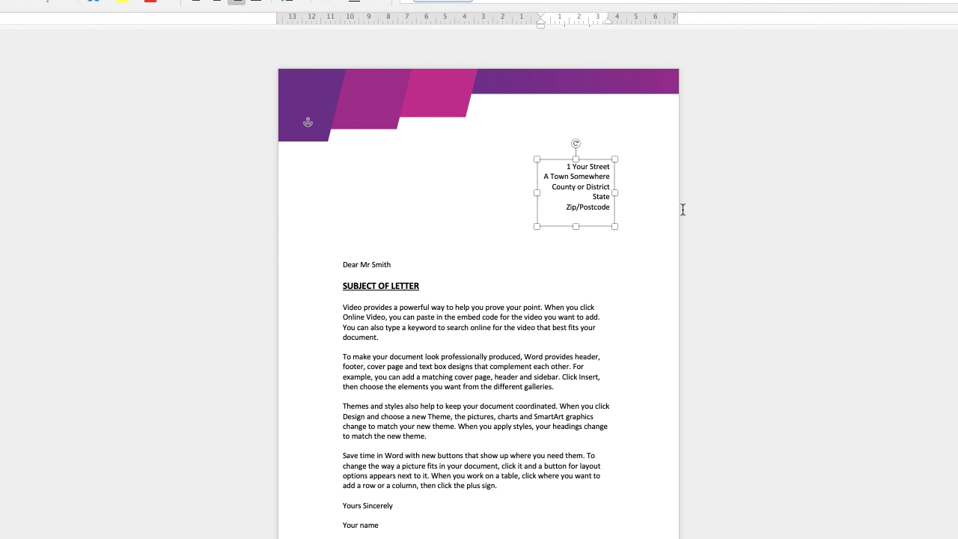
pyautogui.press('Escape')
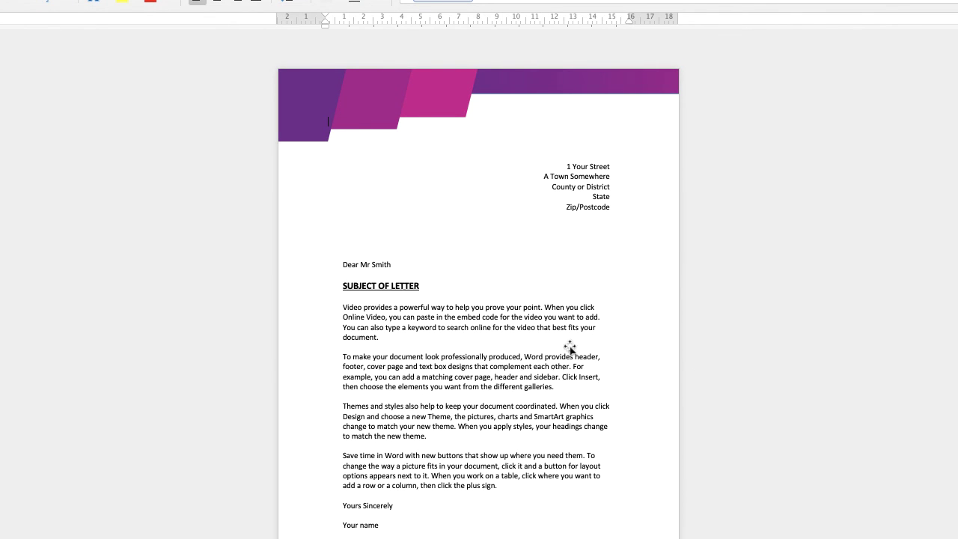